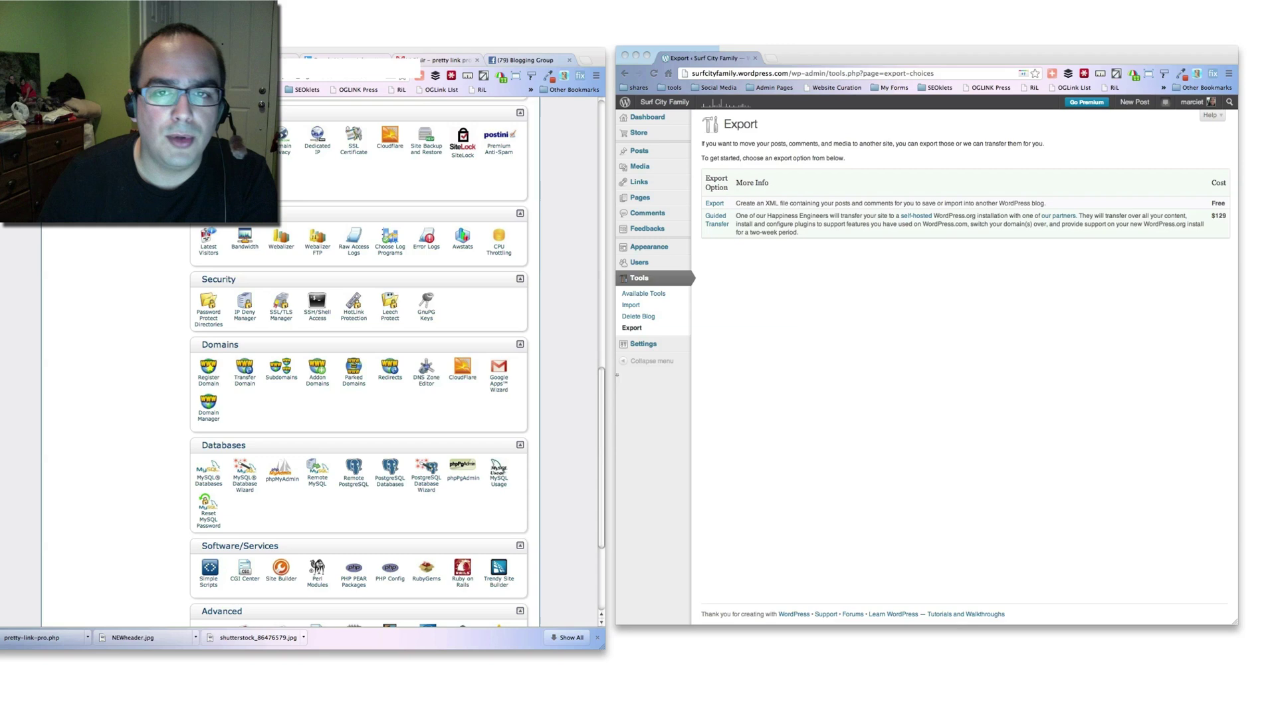
# Check the cPanel window and the Surf City Family front page, then return to the WordPress.com Export page
pyautogui.moveTo(565, 50); pyautogui.dragTo(574, 46)
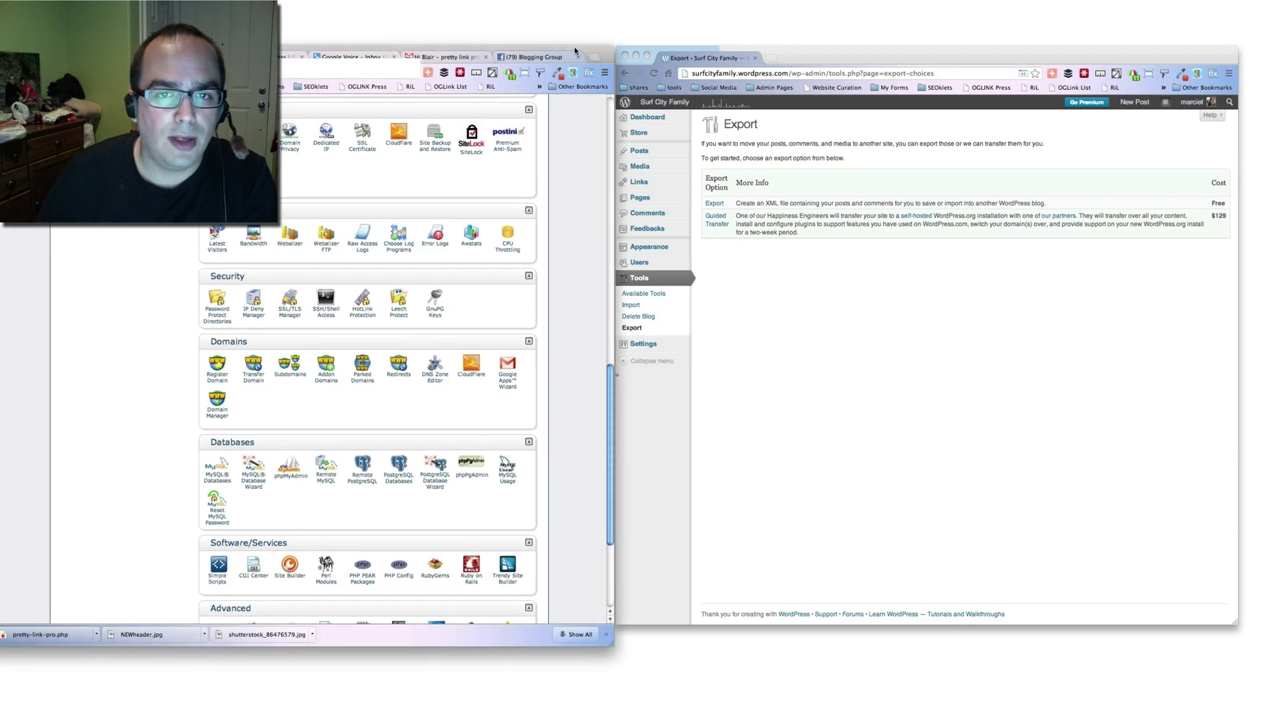
pyautogui.scroll(-3, 404, 212)
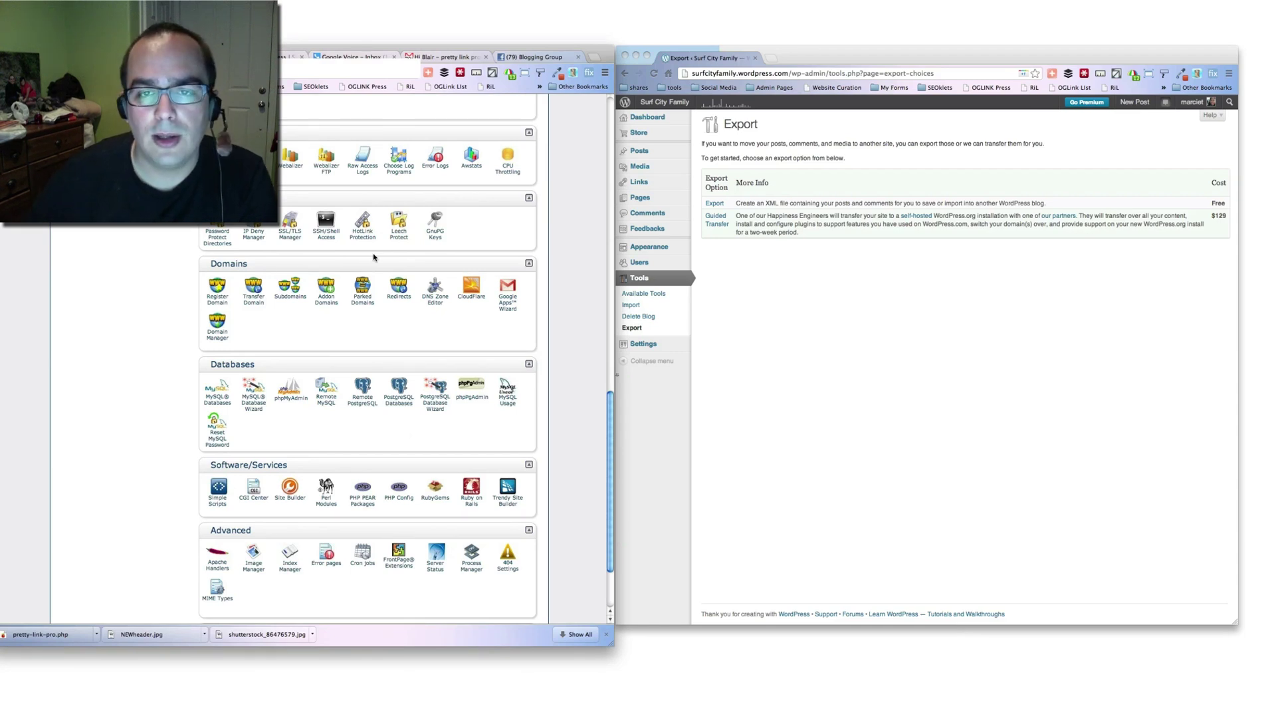
pyautogui.click(756, 321)
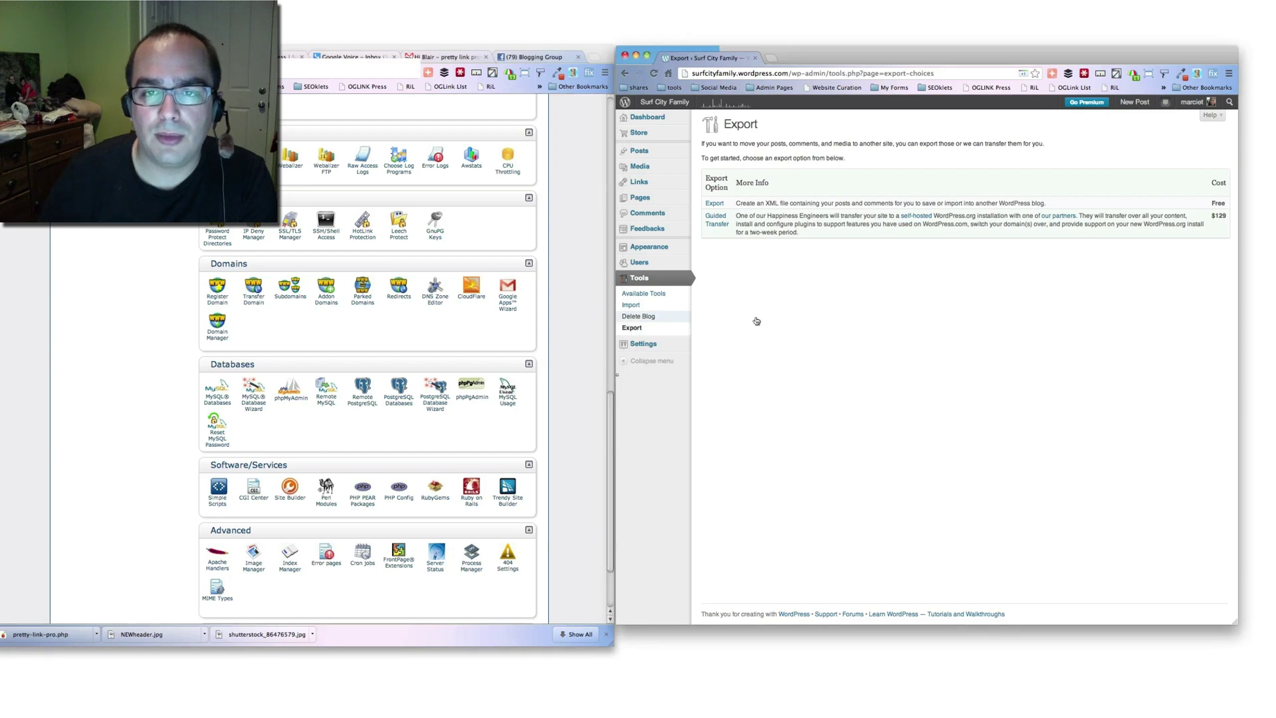
pyautogui.click(669, 105)
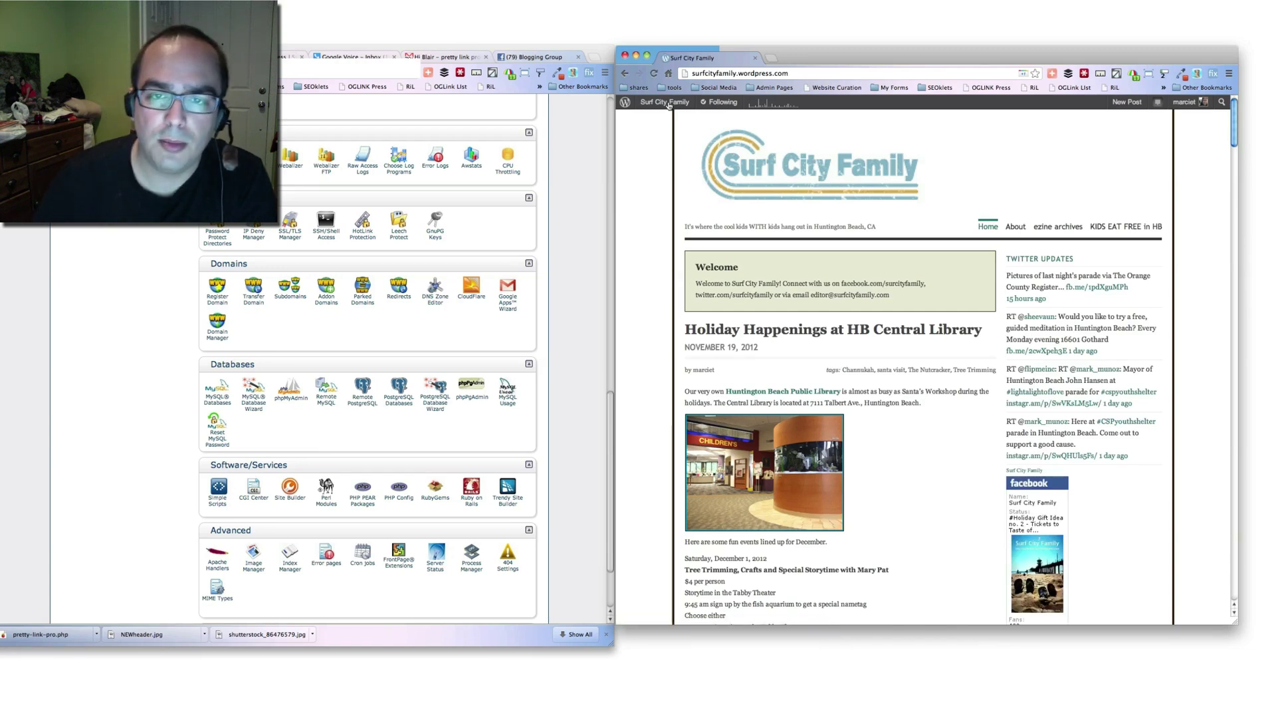
pyautogui.click(626, 74)
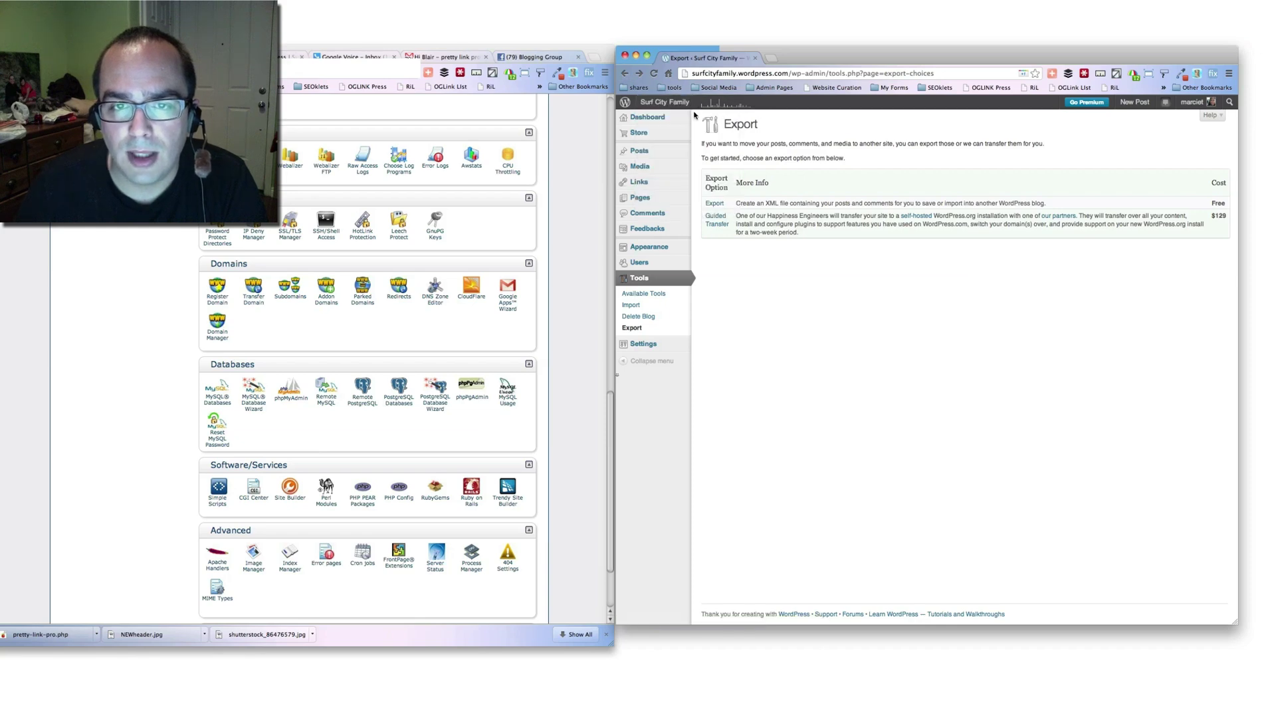
# Start the free XML export and choose to export Posts only
pyautogui.moveTo(653, 117)
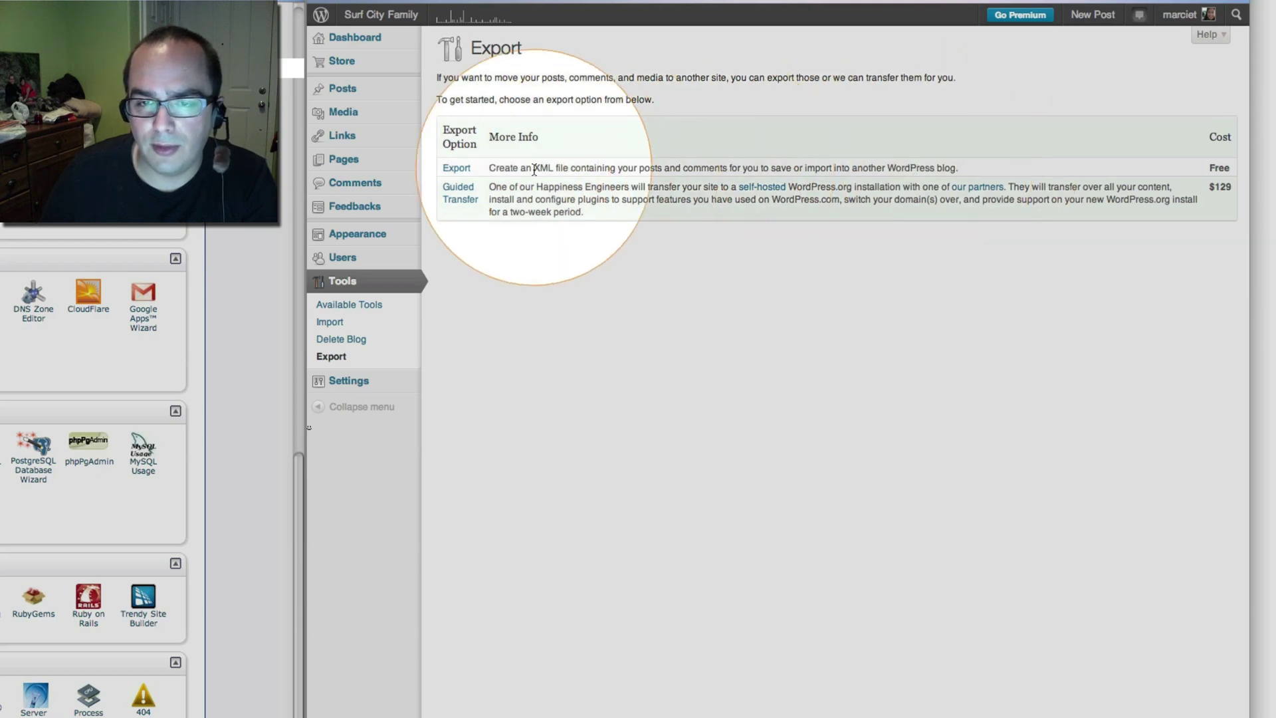
pyautogui.click(464, 172)
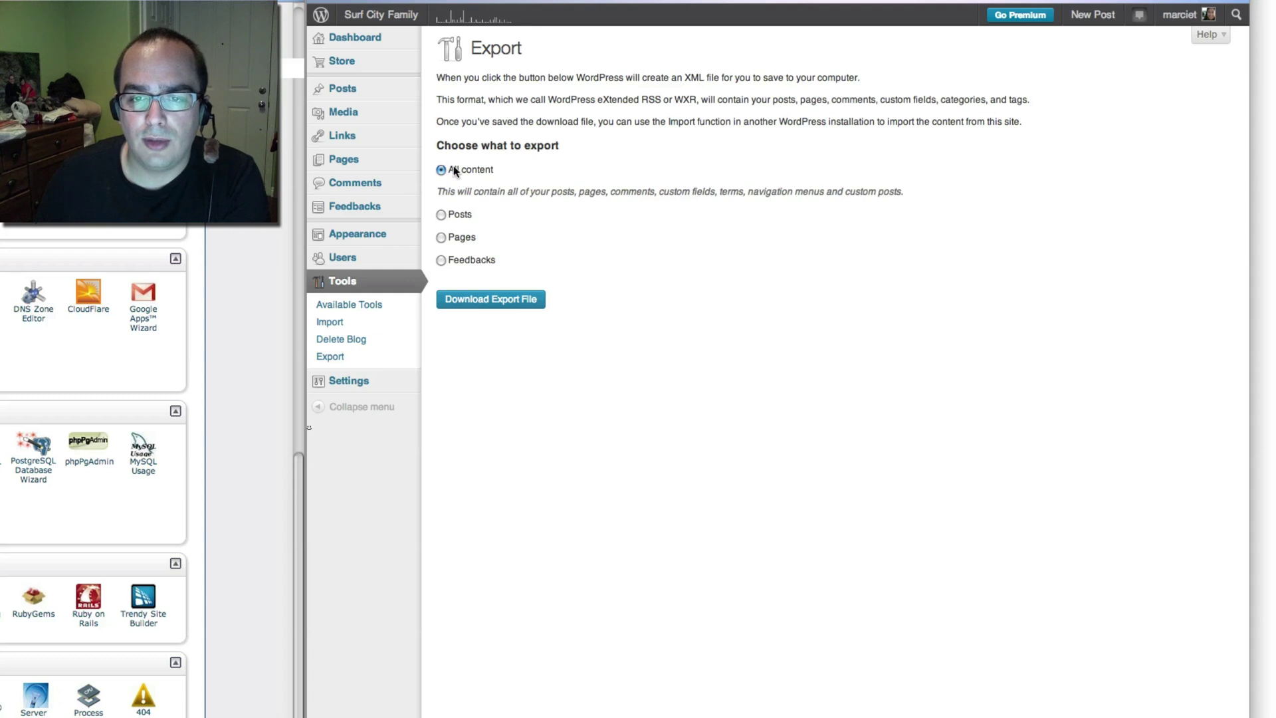
pyautogui.click(441, 215)
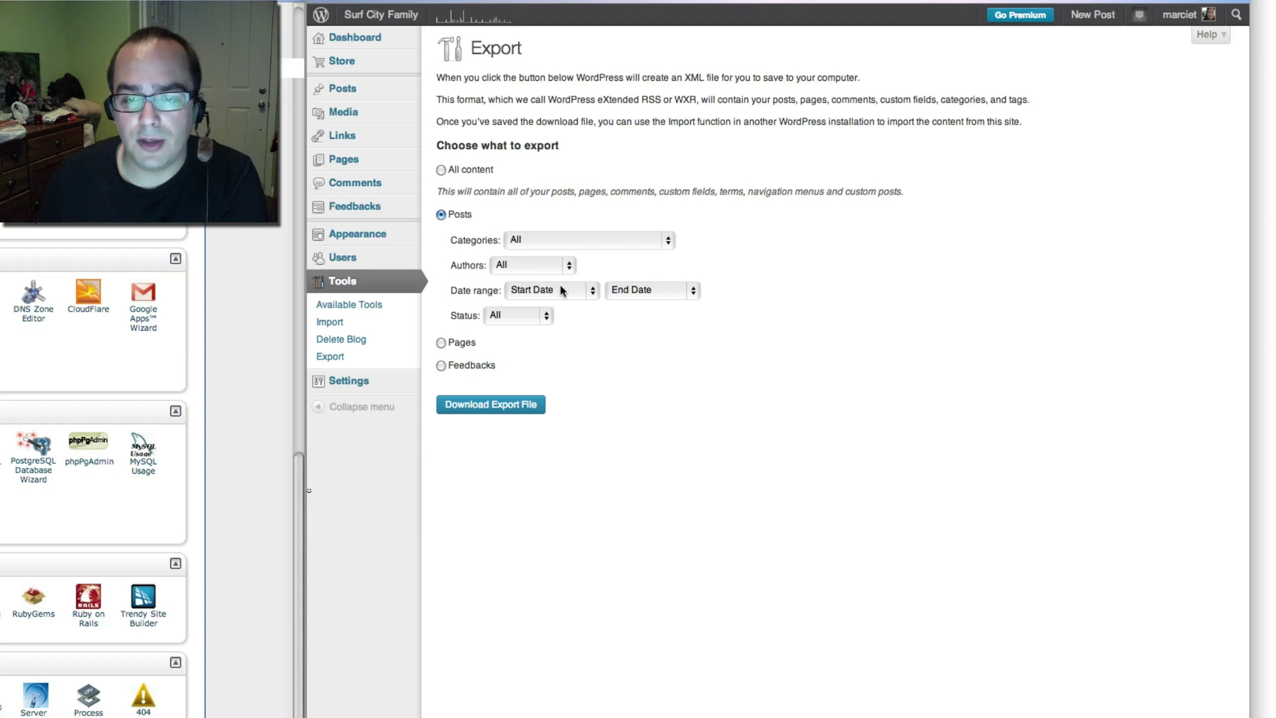
# Keep Status at All, filter Categories to export-ssf, and download the Posts XML export file
pyautogui.click(495, 316)
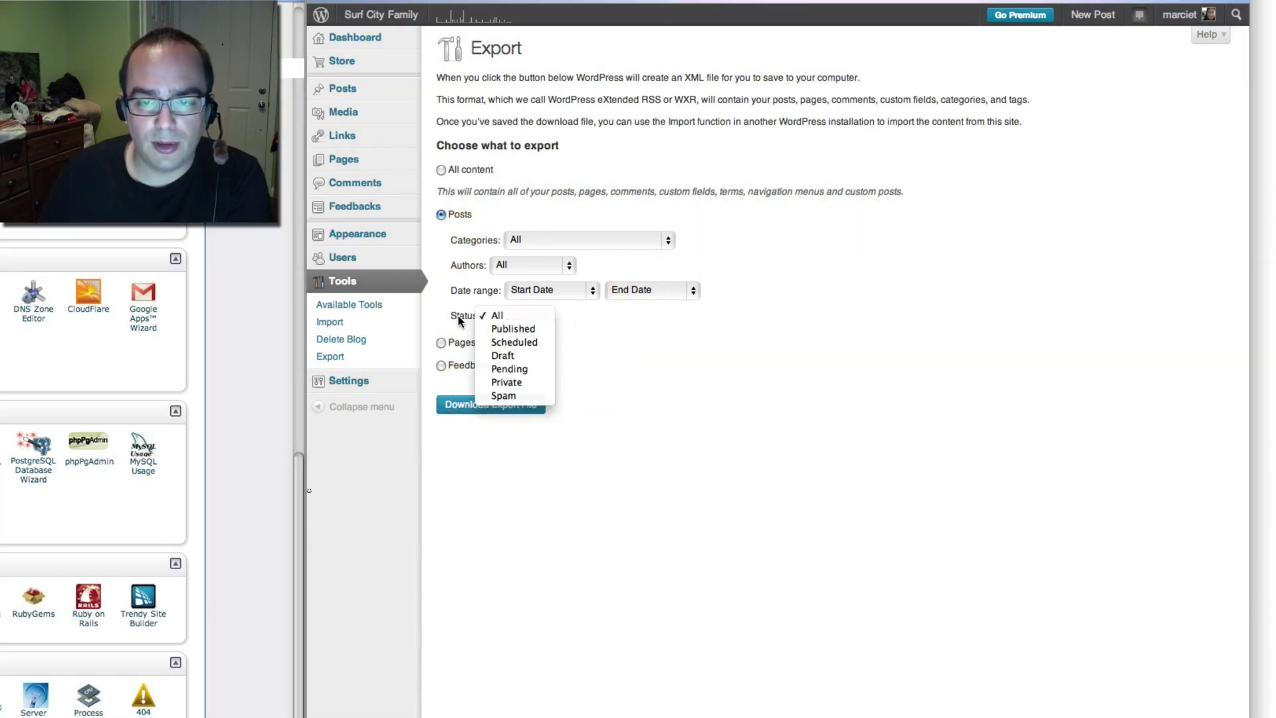
pyautogui.click(600, 317)
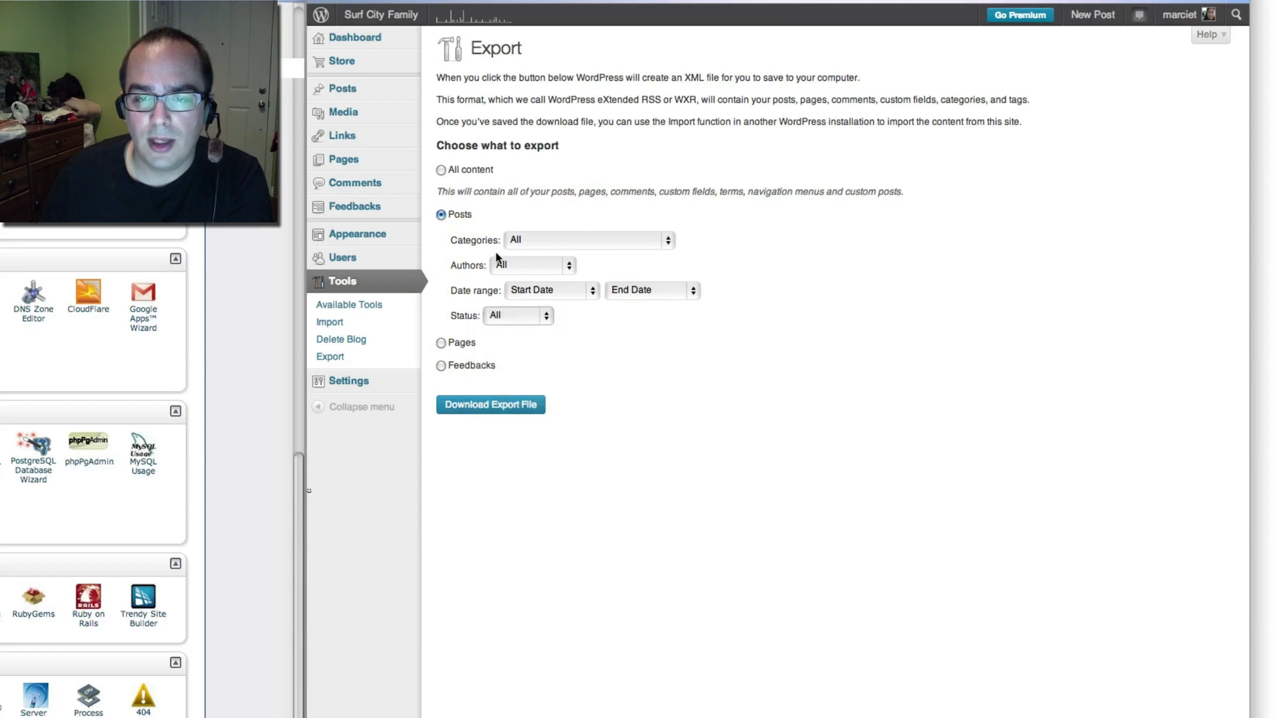
pyautogui.click(536, 240)
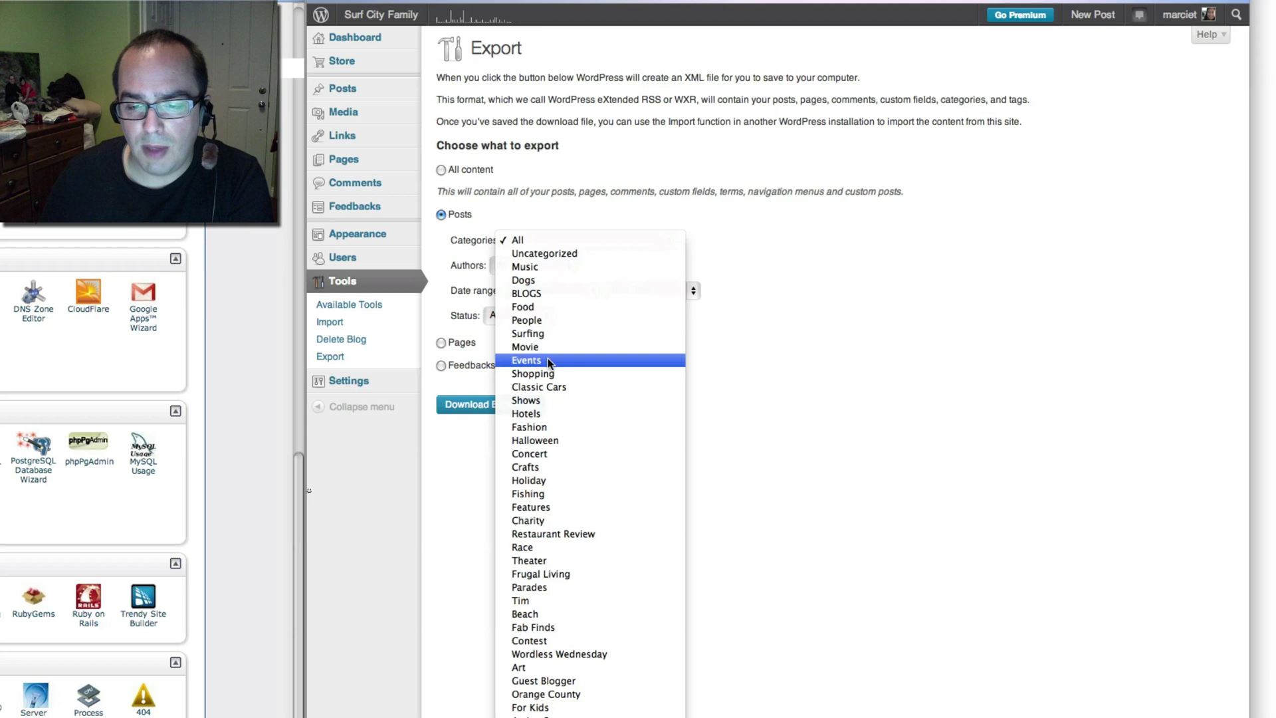
pyautogui.scroll(-5, 549, 379)
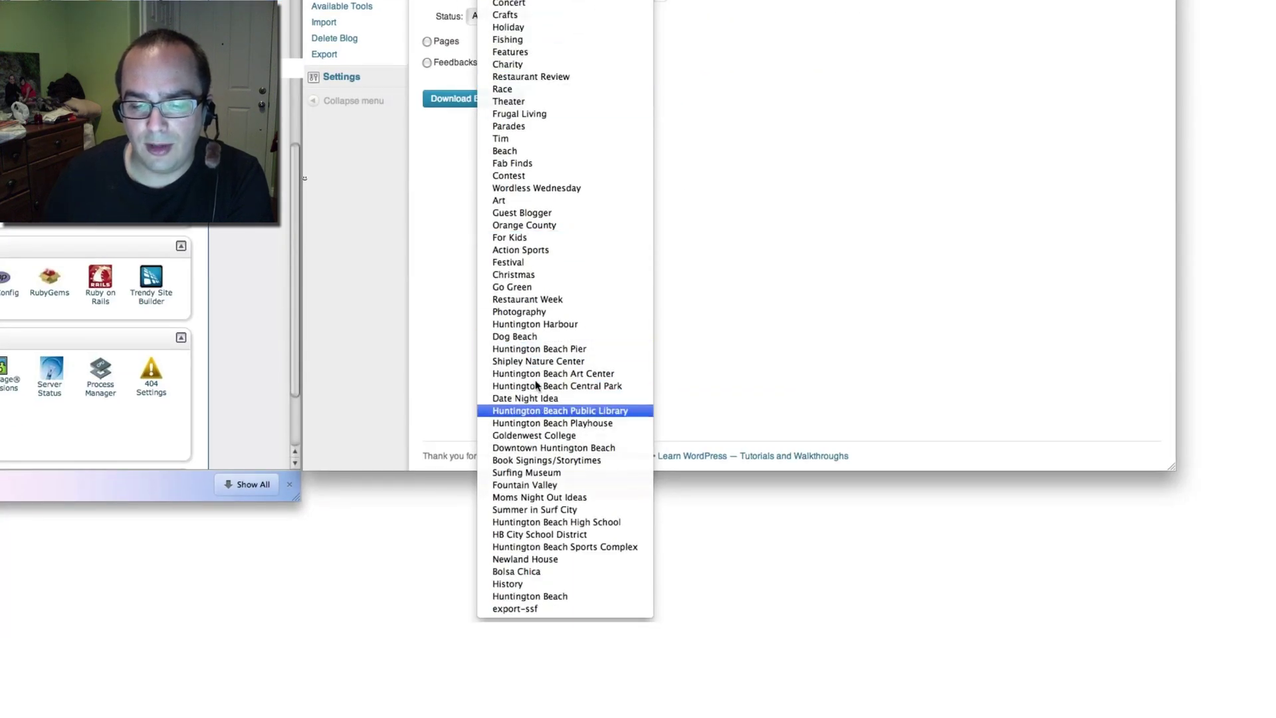
pyautogui.click(829, 191)
pyautogui.scroll(-2, 829, 191)
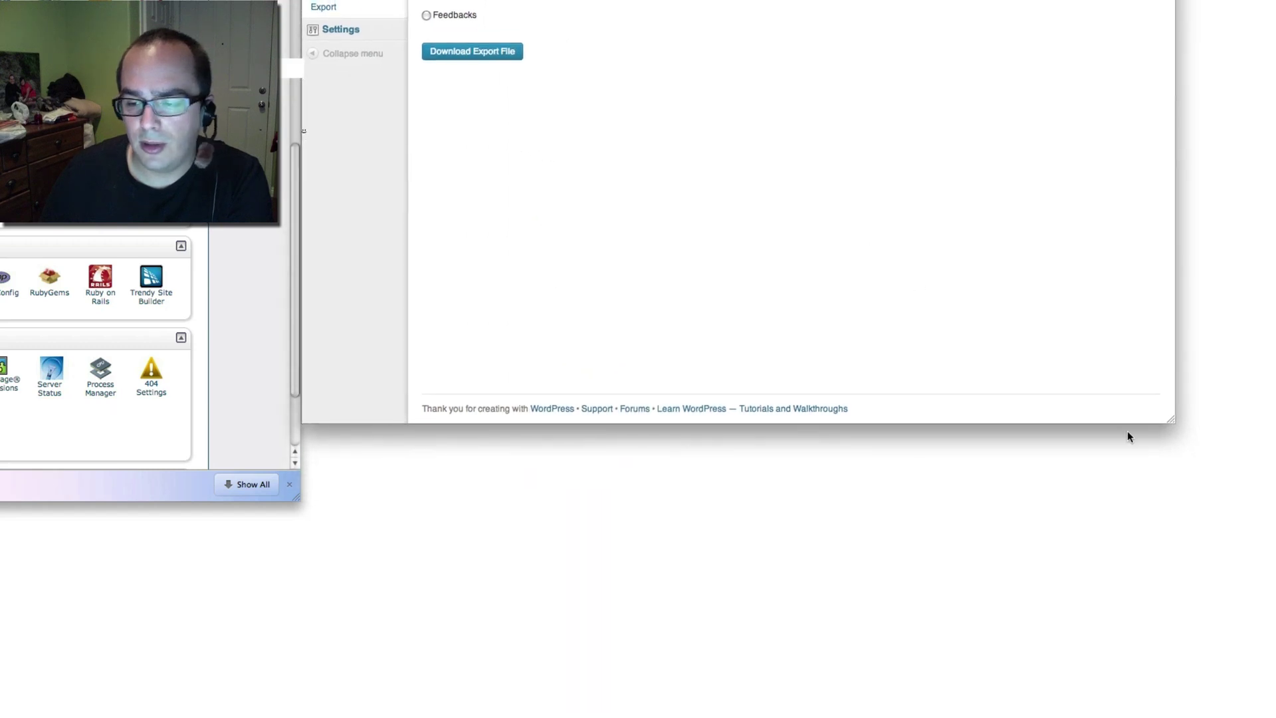
pyautogui.moveTo(1170, 424); pyautogui.dragTo(1068, 312)
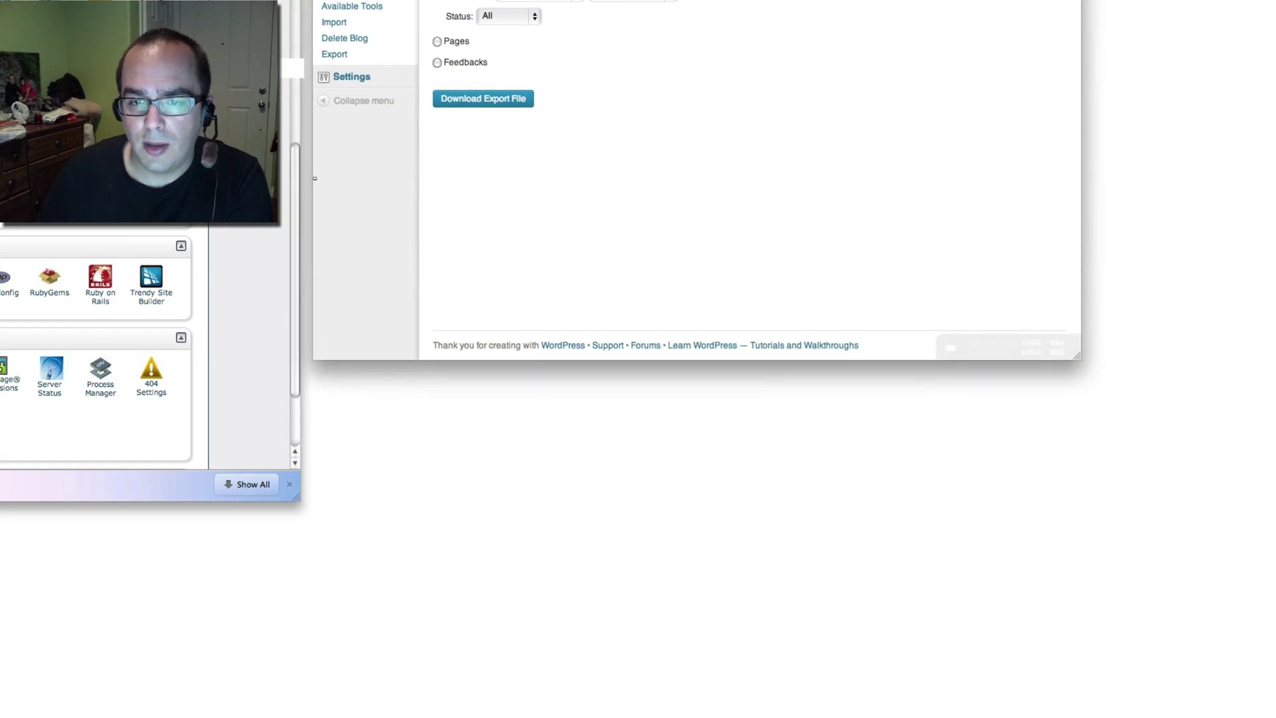
pyautogui.scroll(-5, 532, 59)
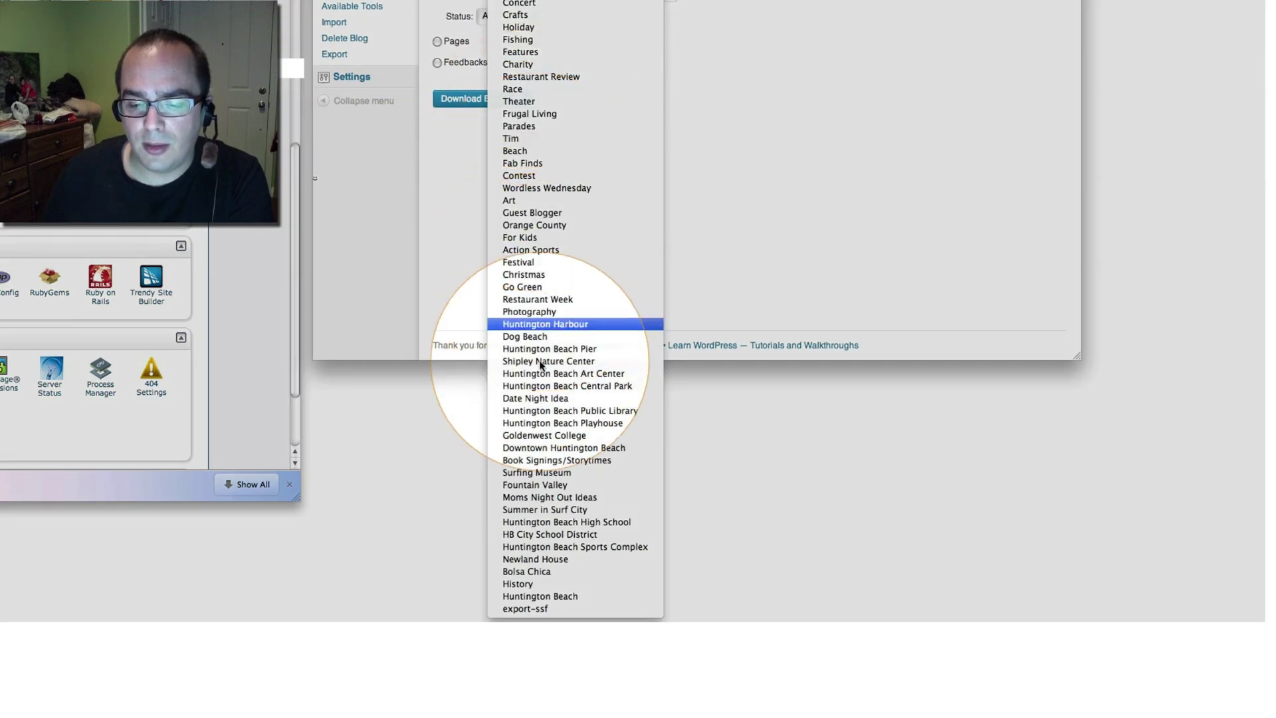
pyautogui.click(534, 608)
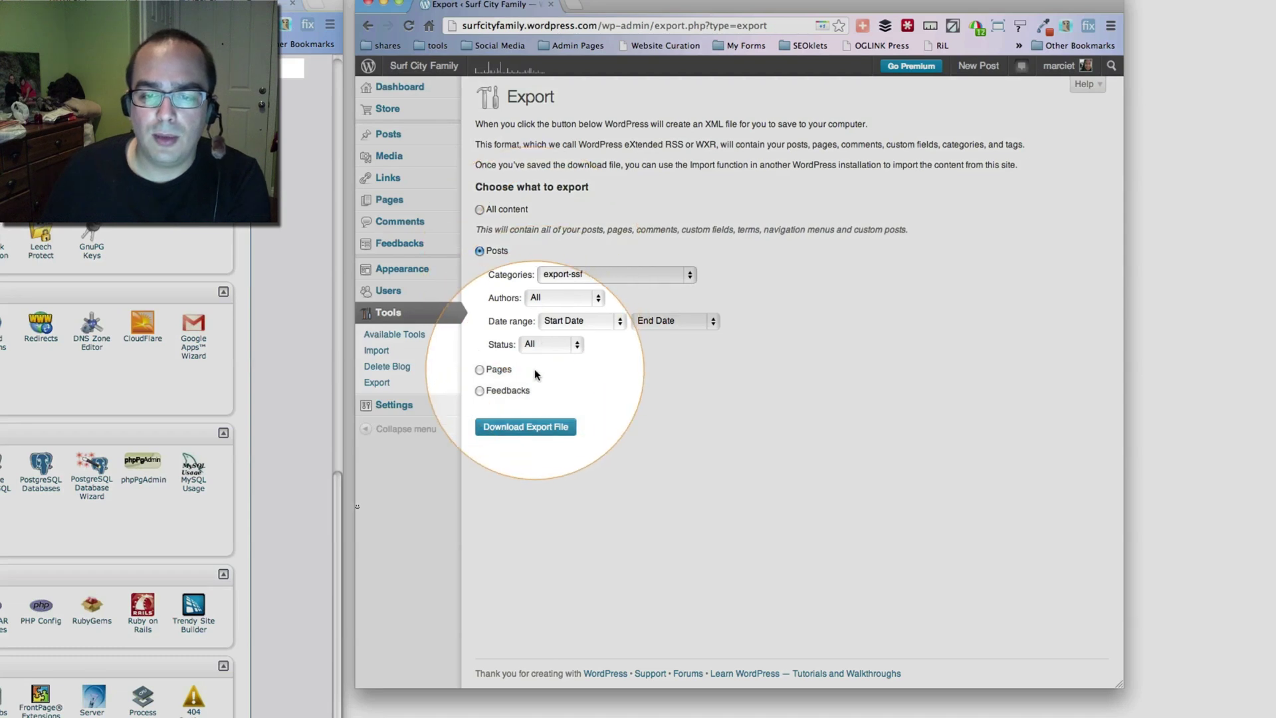
pyautogui.click(533, 427)
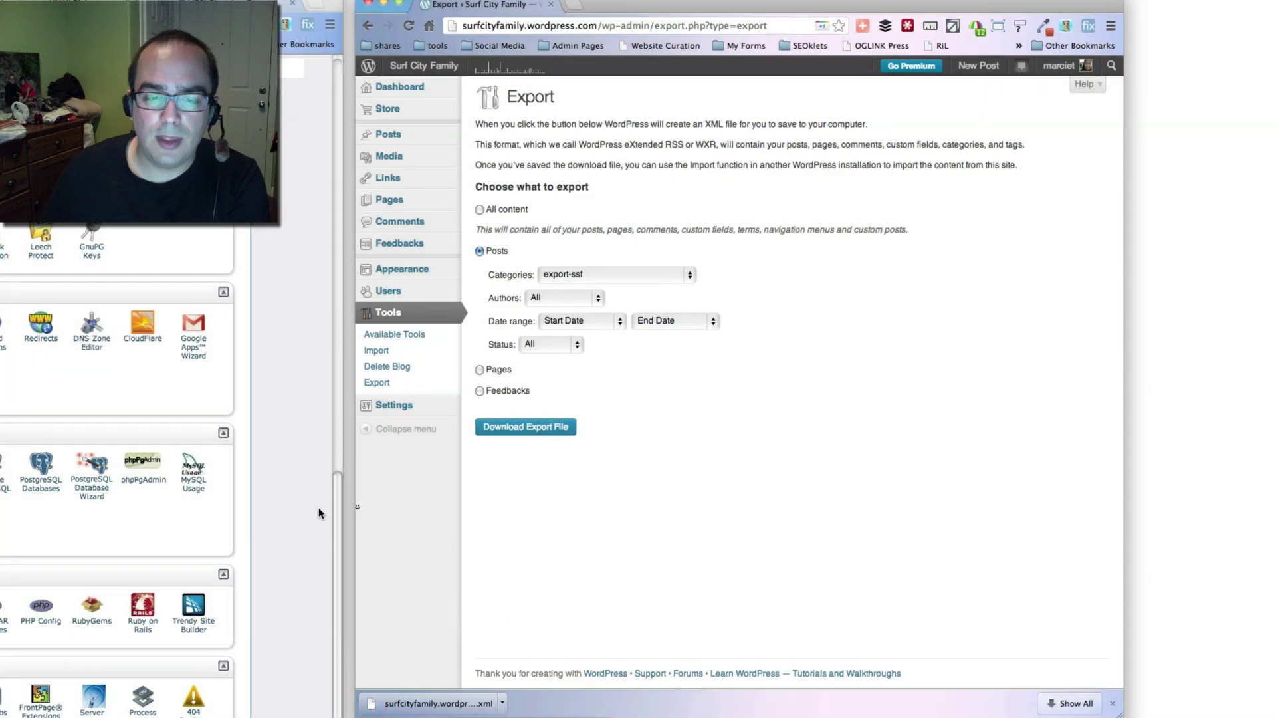
# Scroll through cPanel to find the Site Builders section with the WordPress icon
pyautogui.scroll(5, 306, 493)
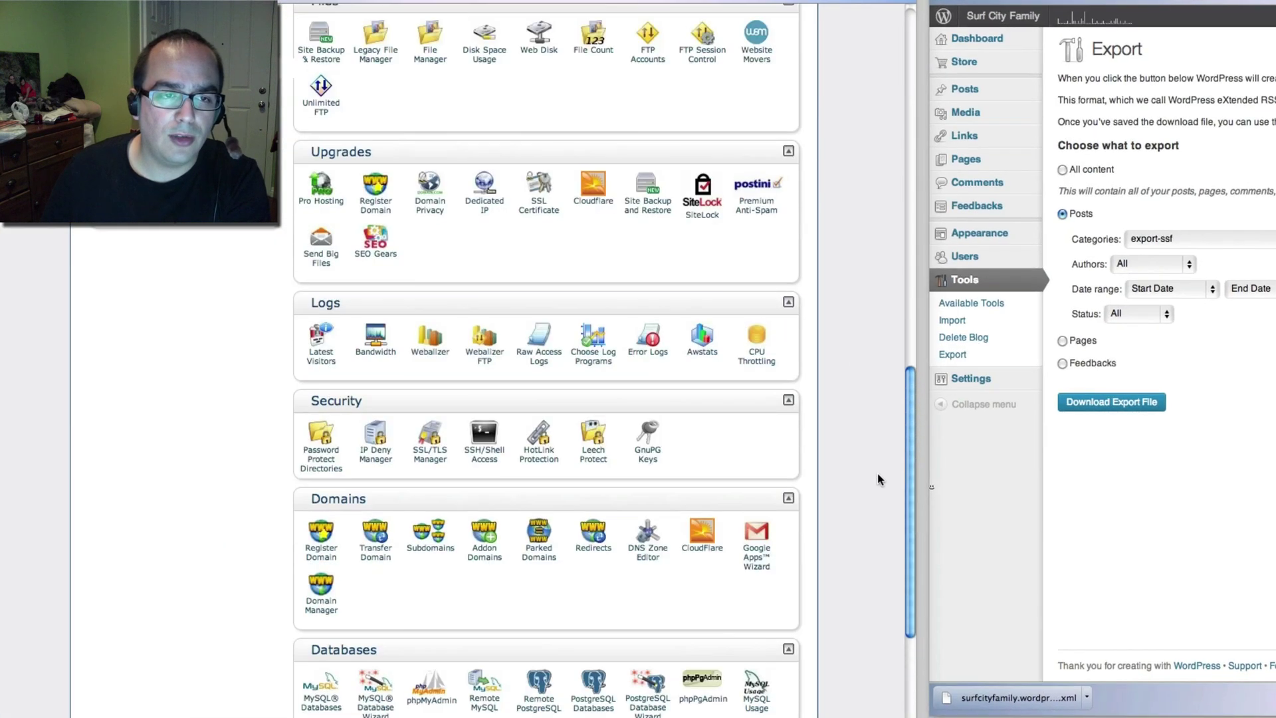
pyautogui.scroll(3, 877, 479)
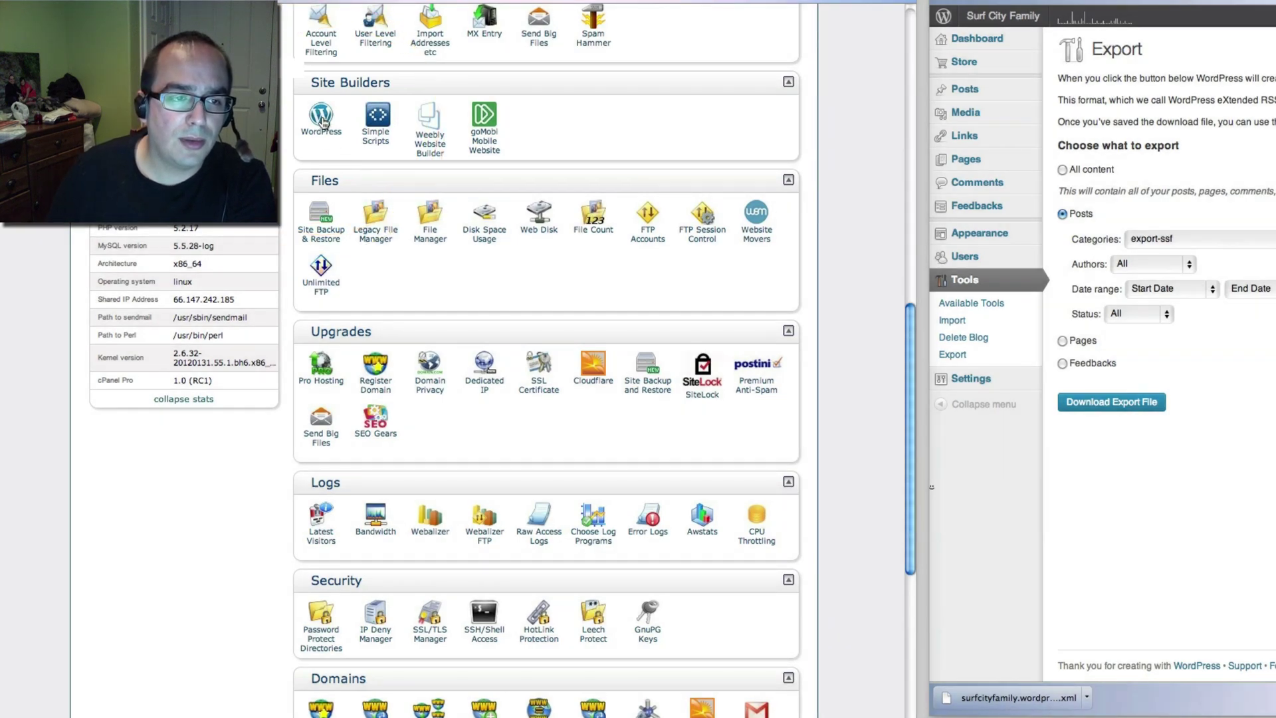
pyautogui.scroll(-8, 323, 123)
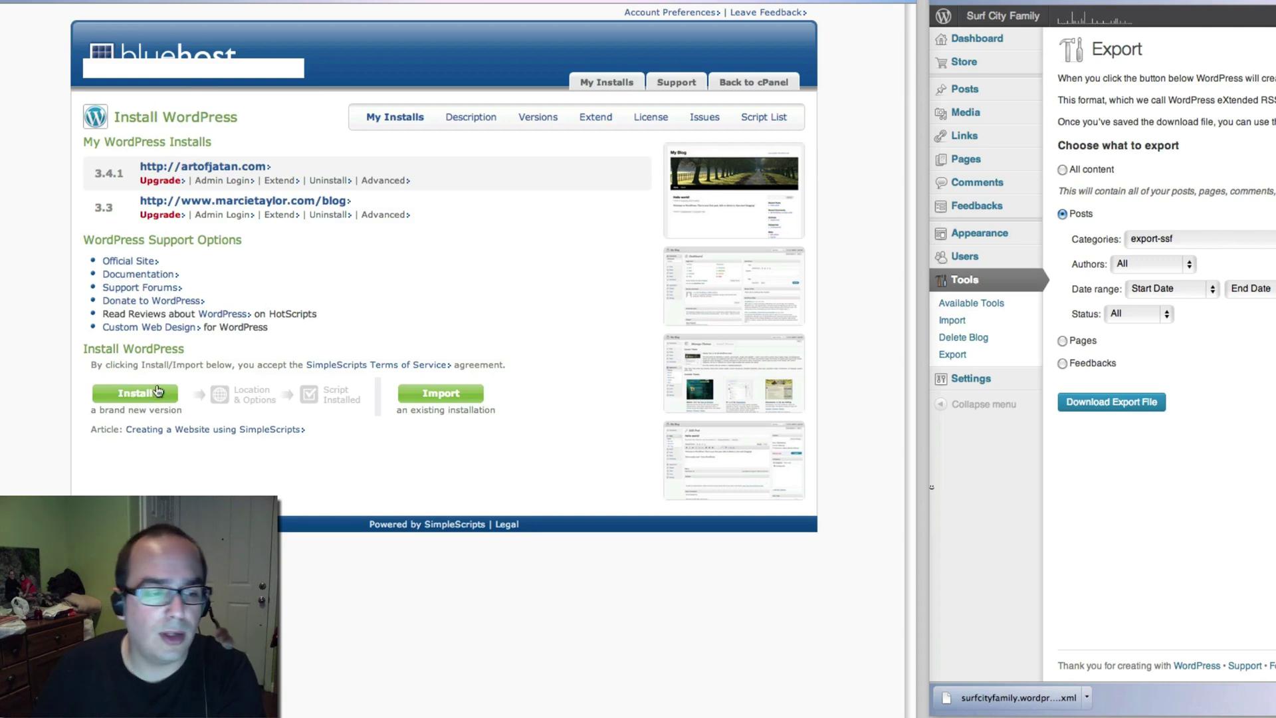
pyautogui.click(140, 395)
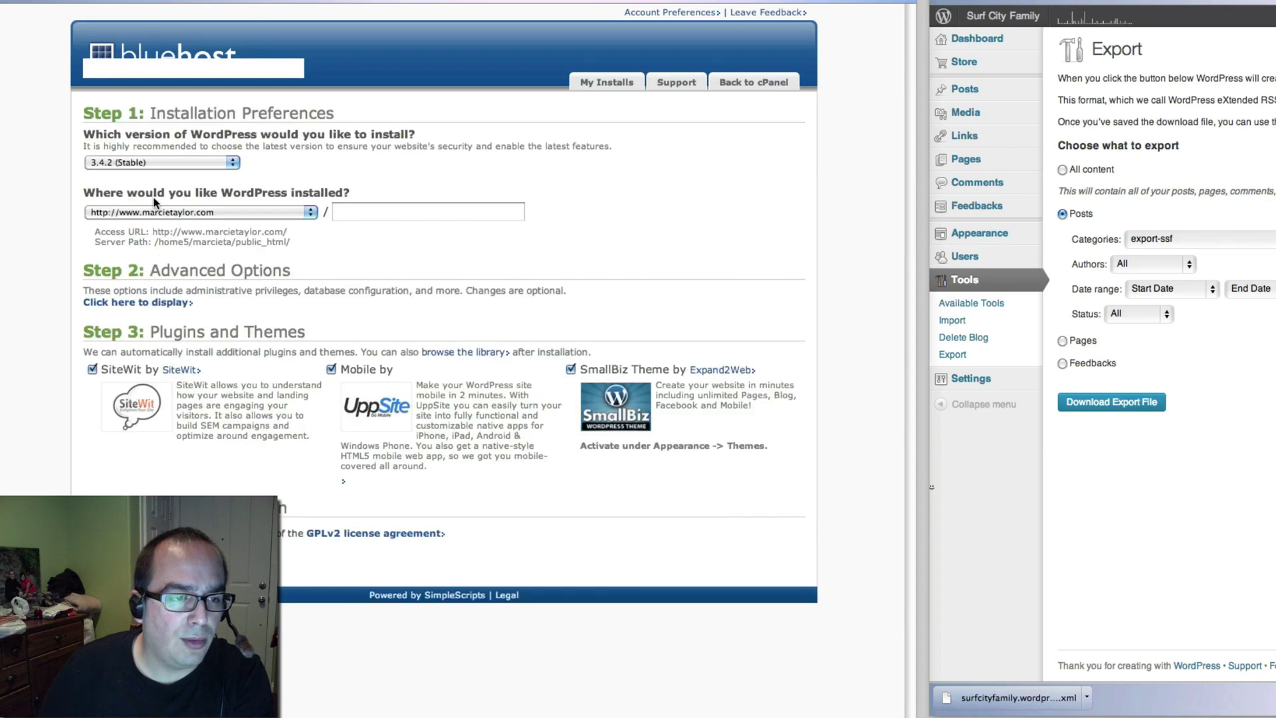
pyautogui.click(193, 163)
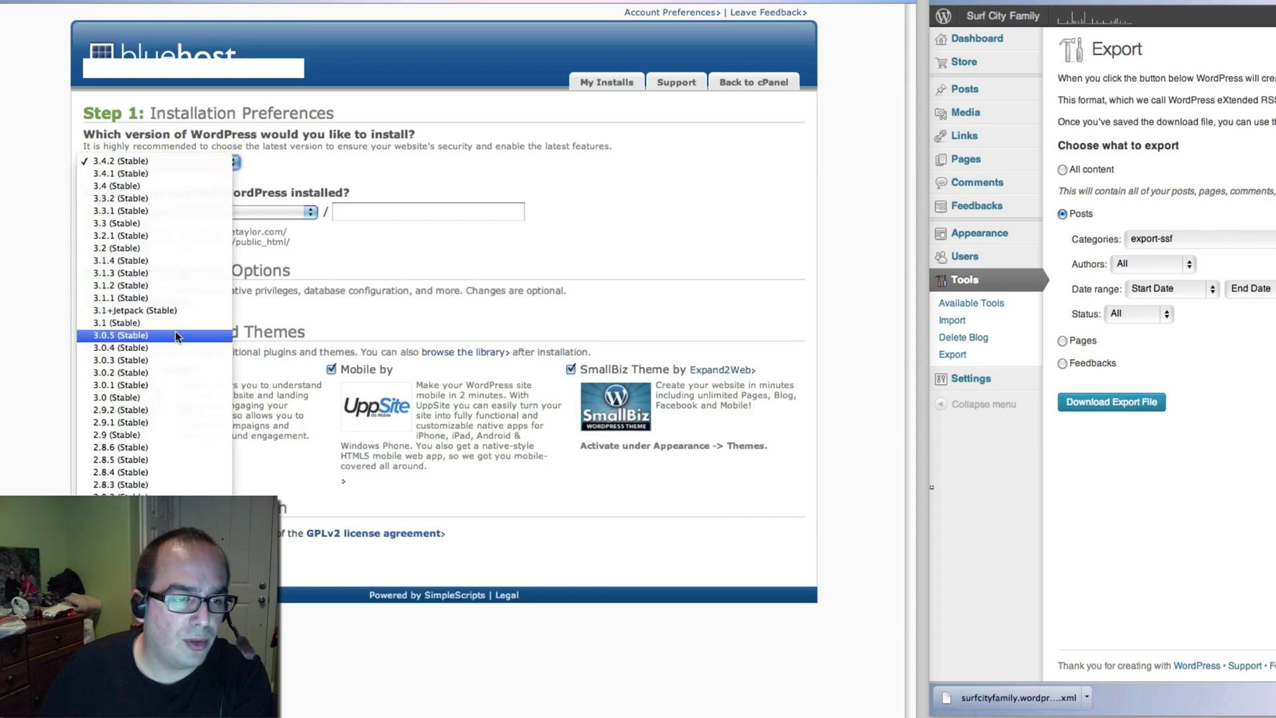
pyautogui.click(142, 161)
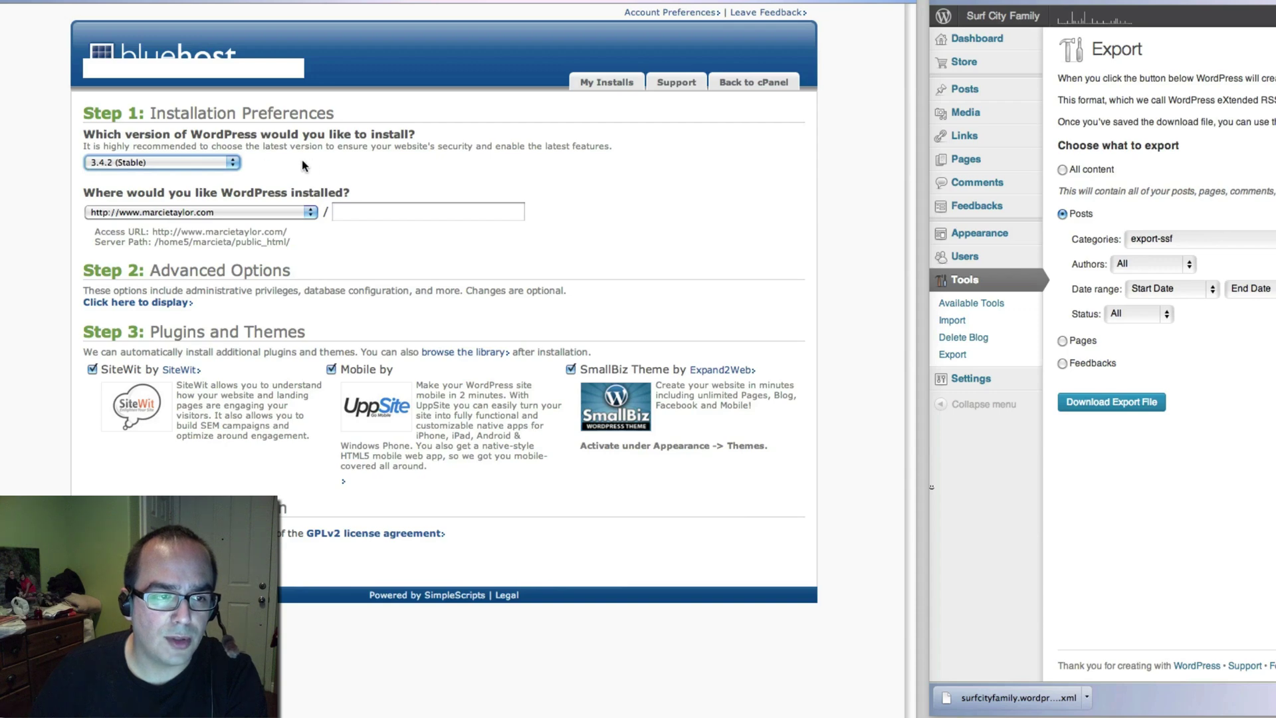
pyautogui.click(262, 166)
pyautogui.click(253, 212)
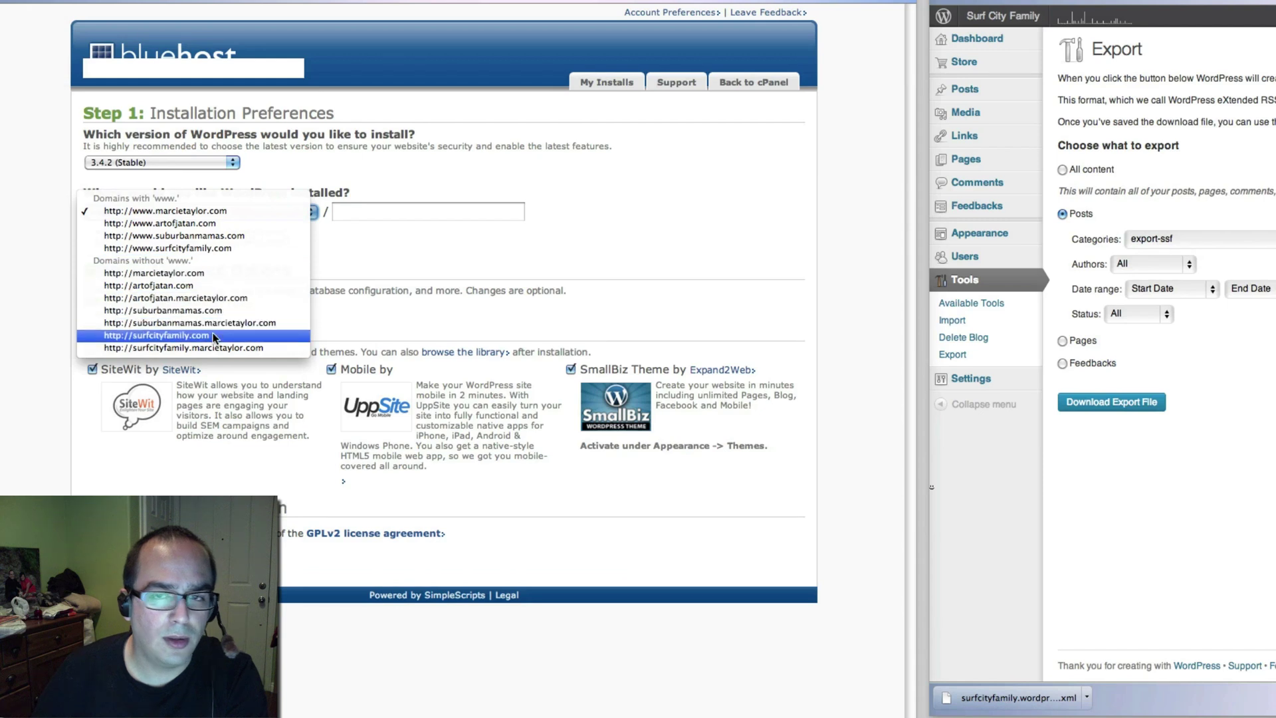
pyautogui.click(214, 248)
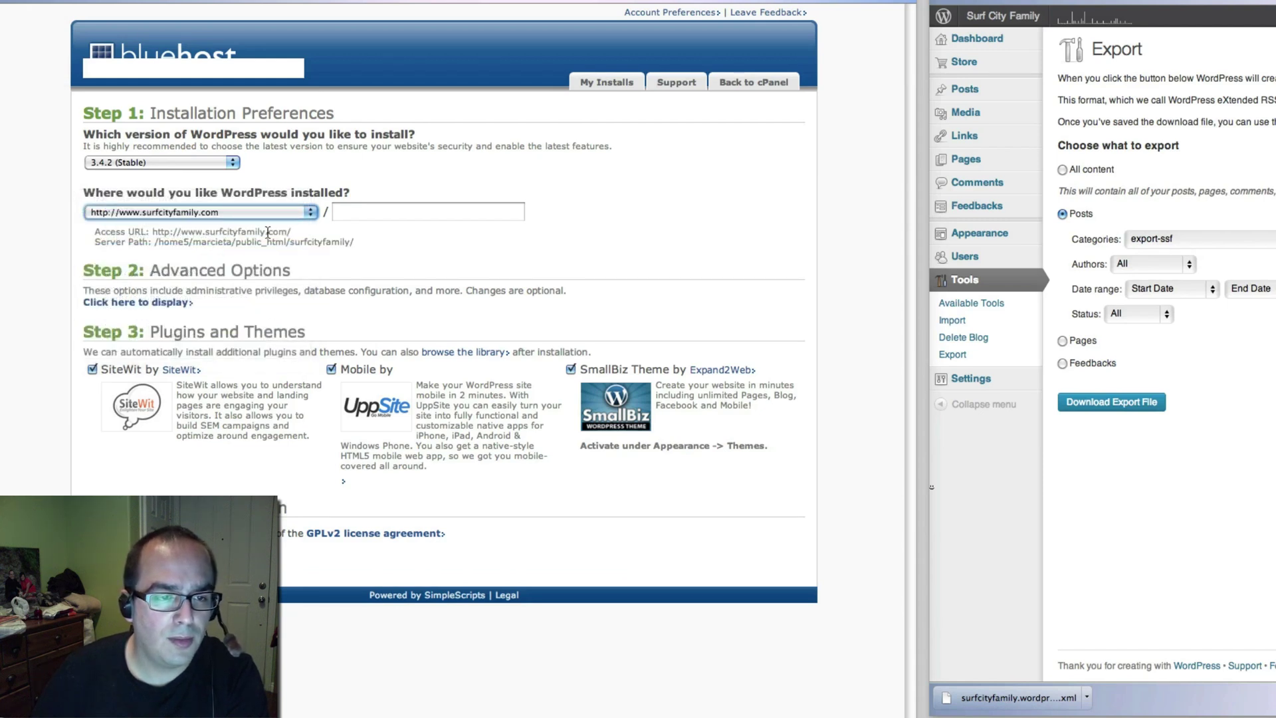
pyautogui.click(339, 213)
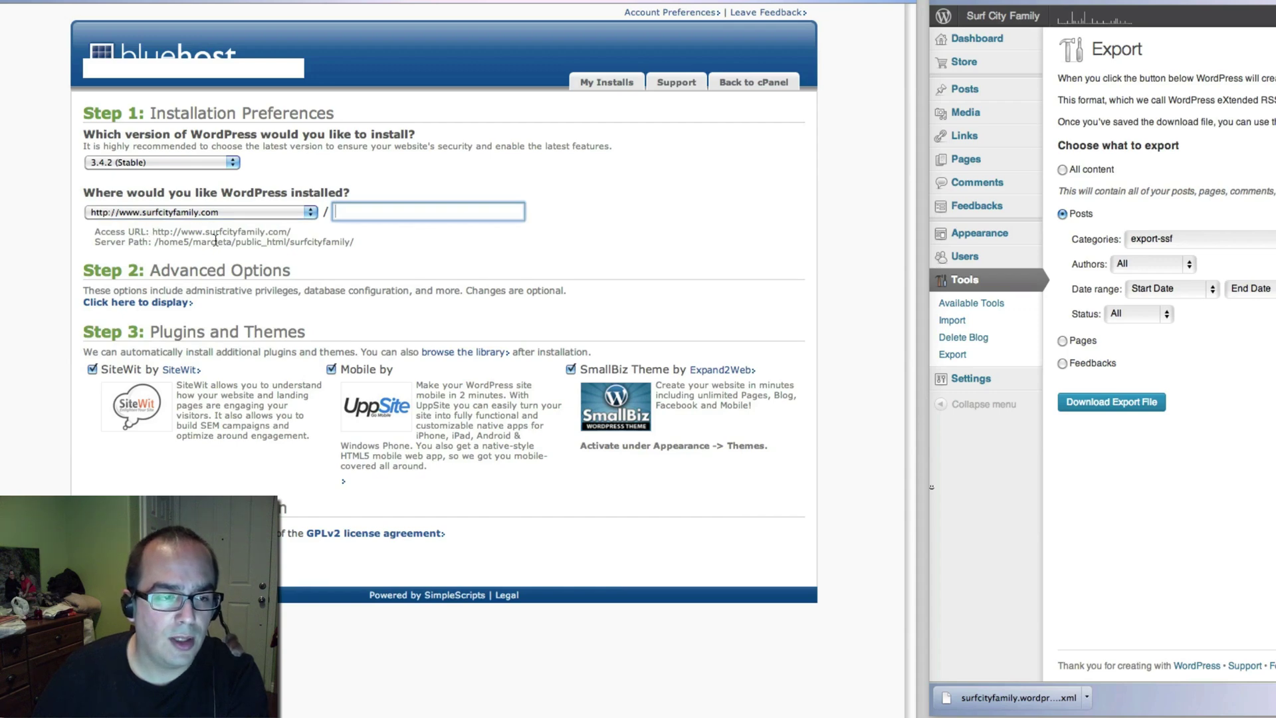
# Reveal the advanced options, opt for a self-chosen admin login, and select the default username for replacement
pyautogui.click(169, 303)
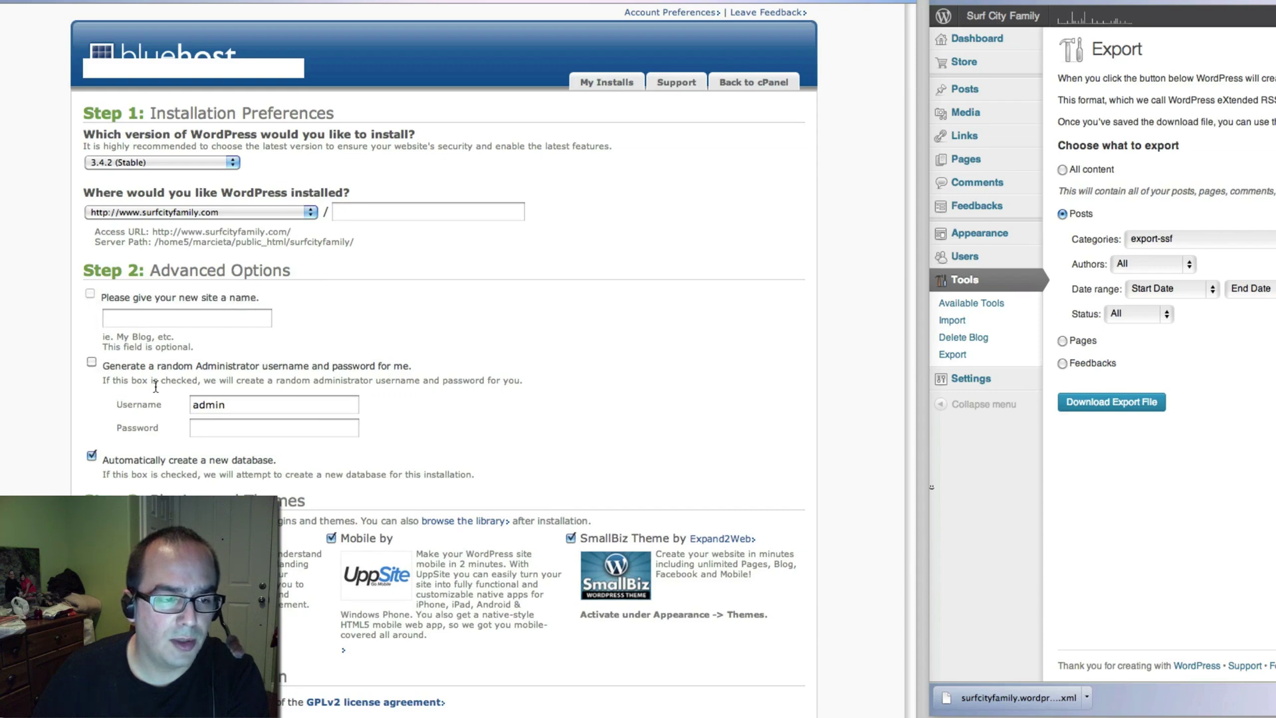
pyautogui.click(93, 361)
pyautogui.click(92, 361)
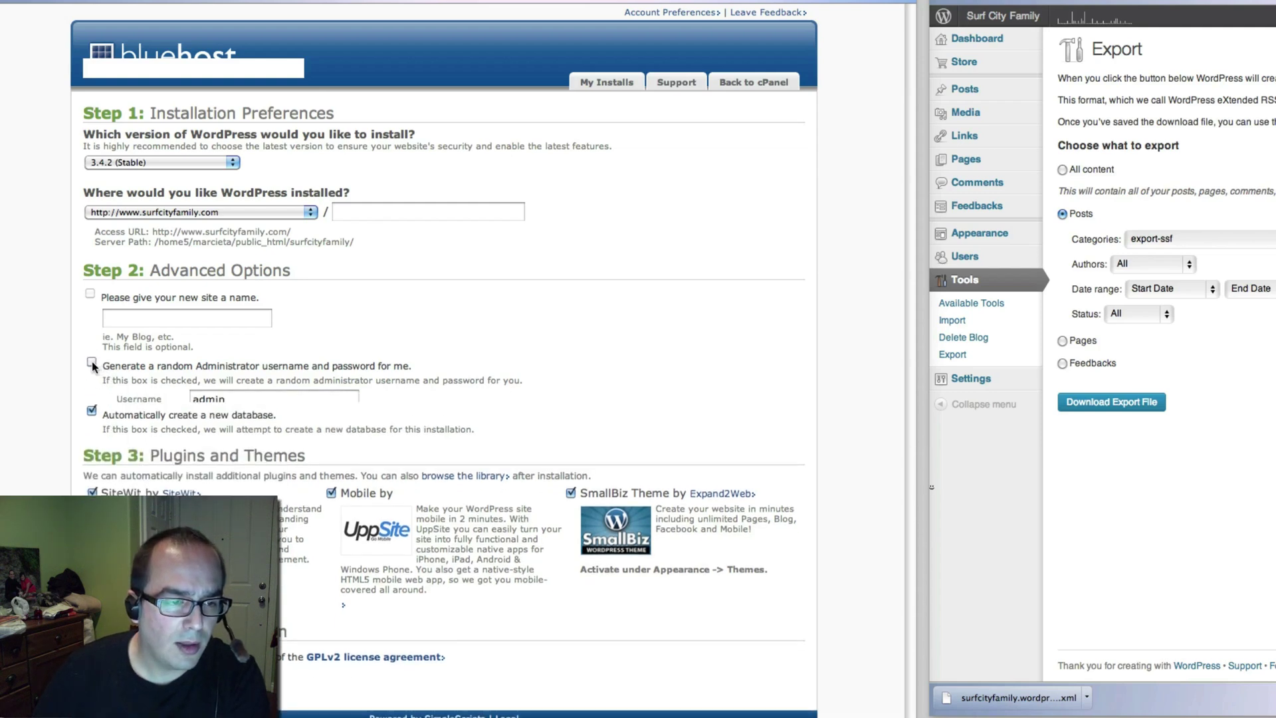
pyautogui.click(264, 406)
pyautogui.doubleClick(264, 409)
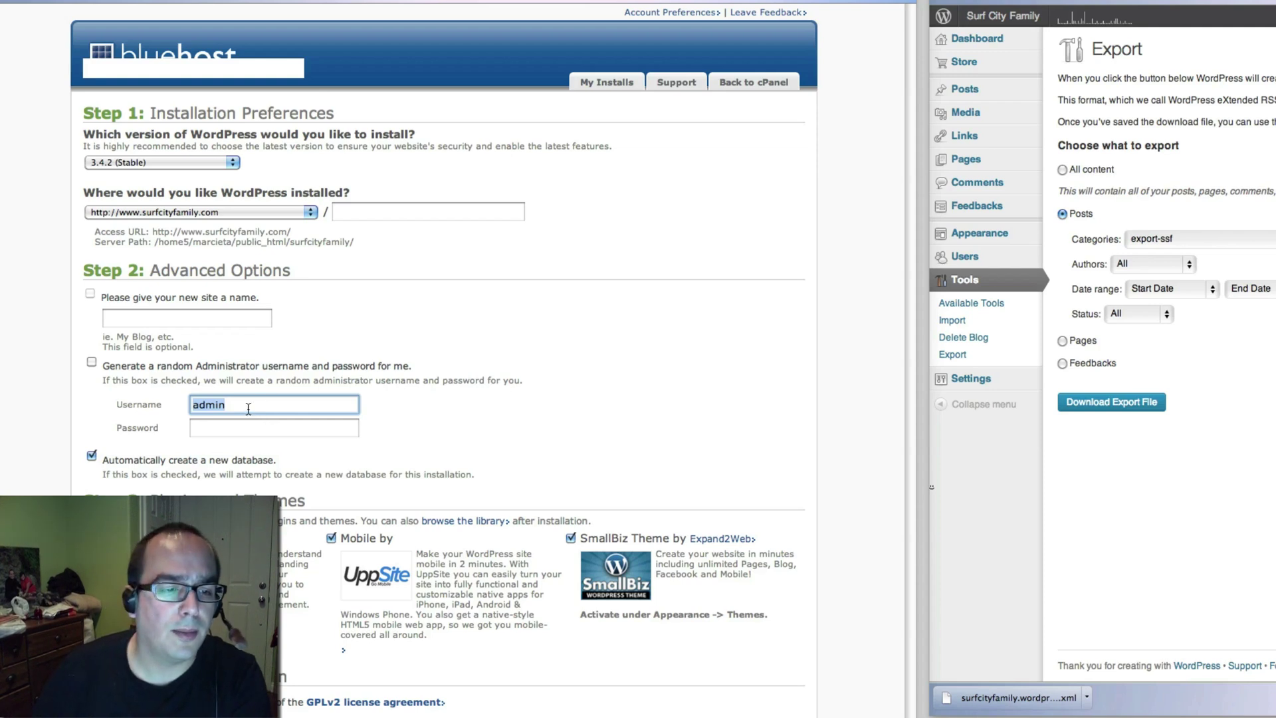
pyautogui.click(245, 408)
pyautogui.doubleClick(242, 408)
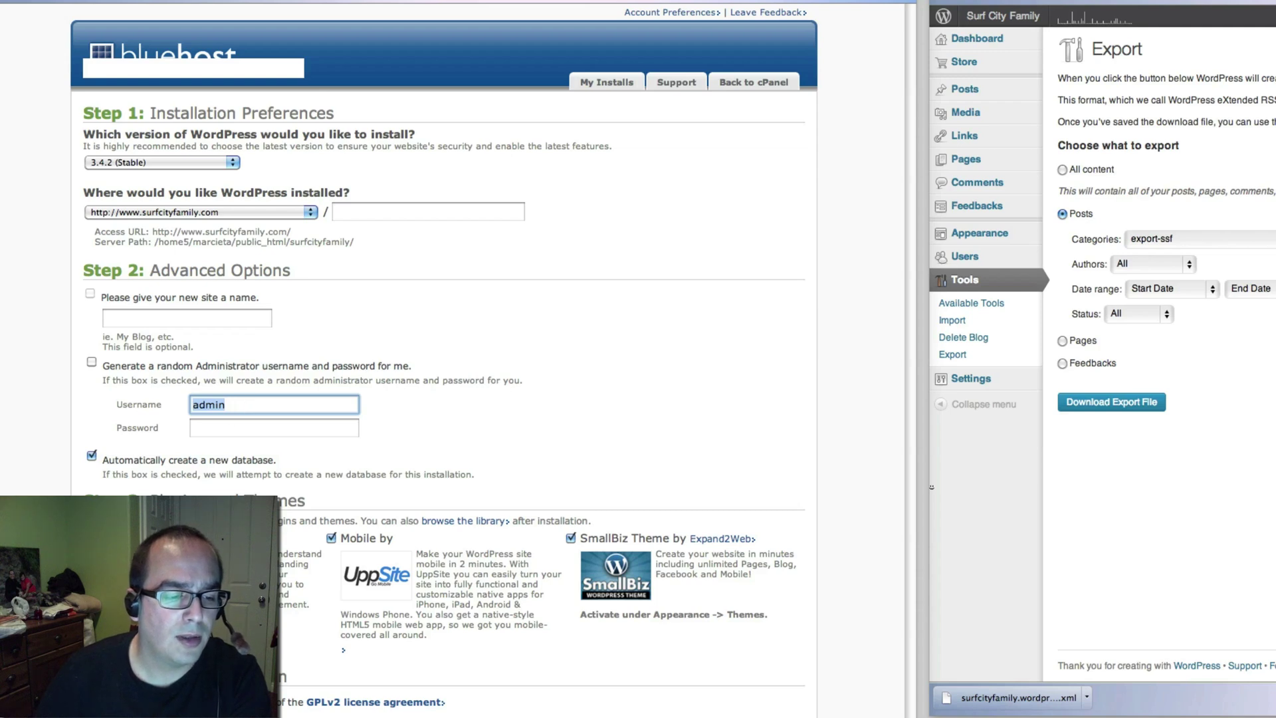
pyautogui.click(254, 405)
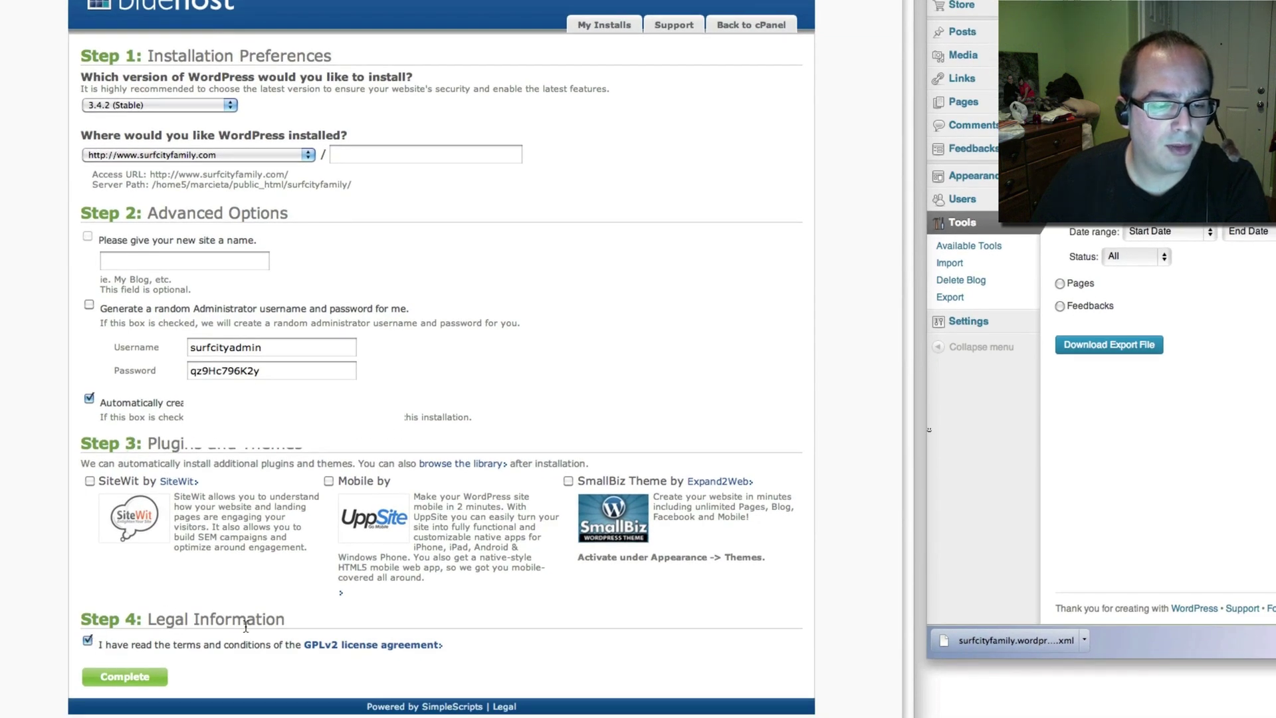
# Run the WordPress installation, copy the site address from the password manager, and open the login page
pyautogui.click(124, 678)
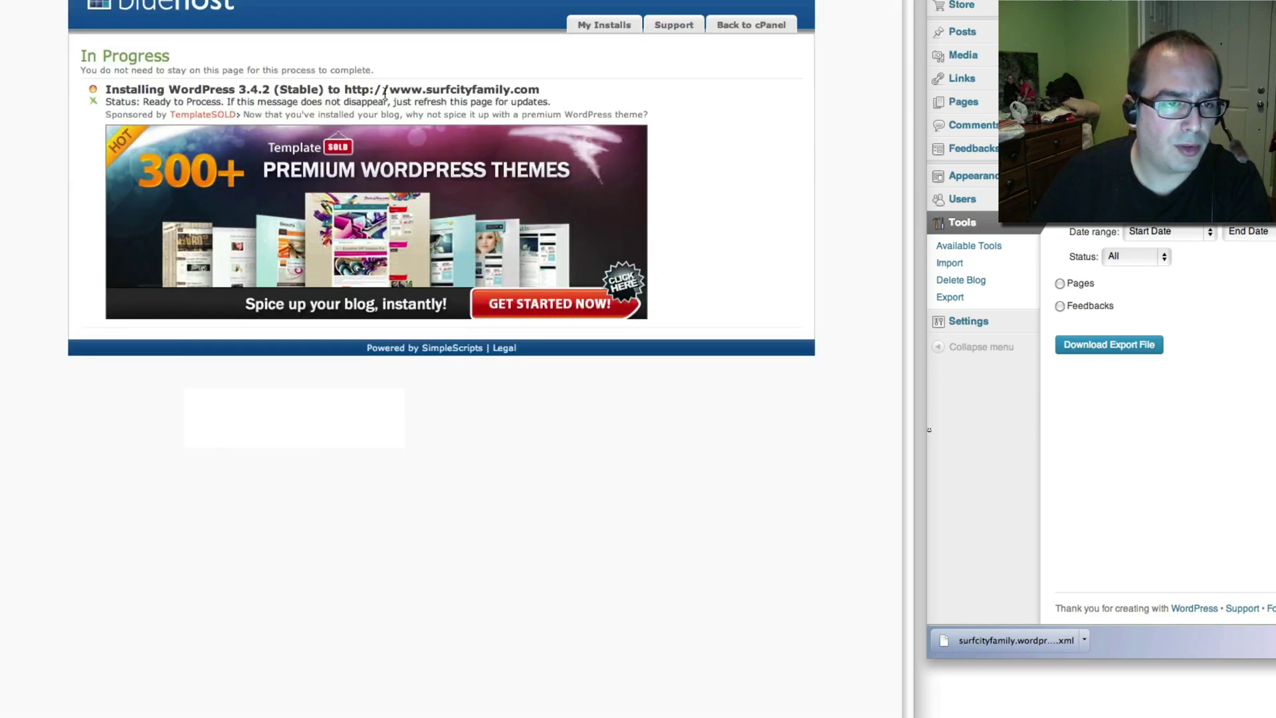
pyautogui.moveTo(344, 89); pyautogui.dragTo(538, 89)
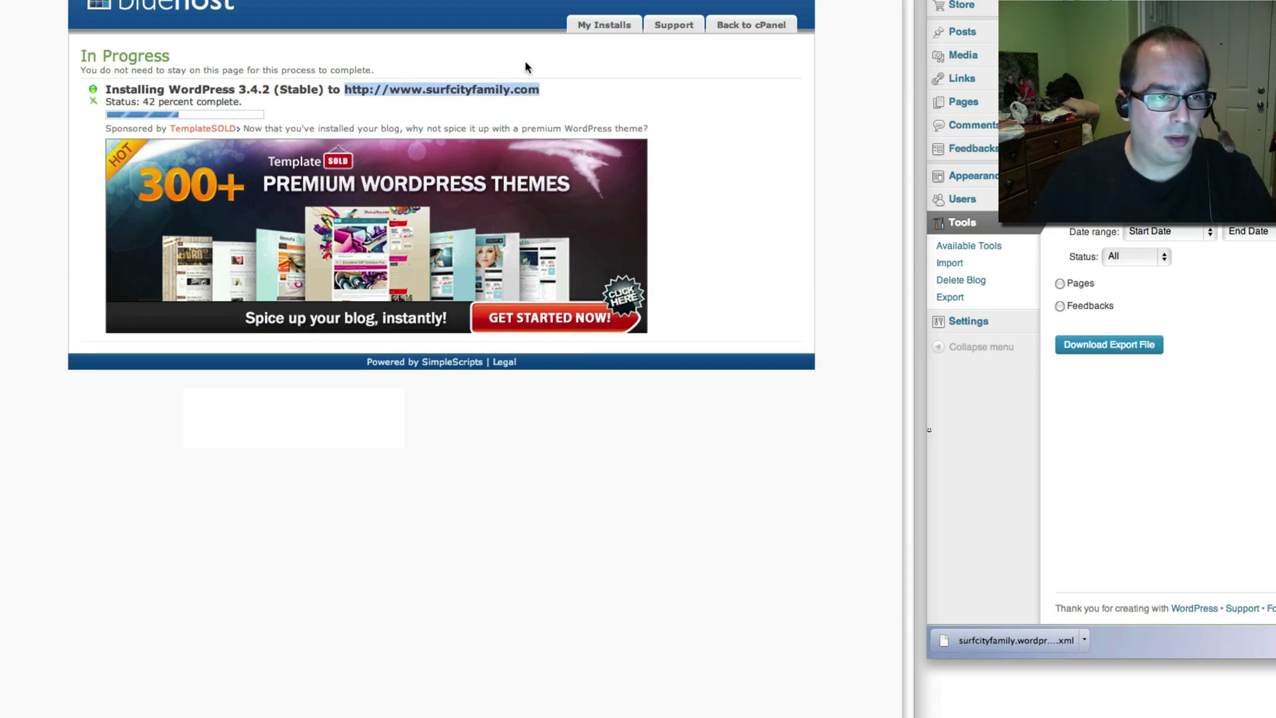
pyautogui.click(694, 1)
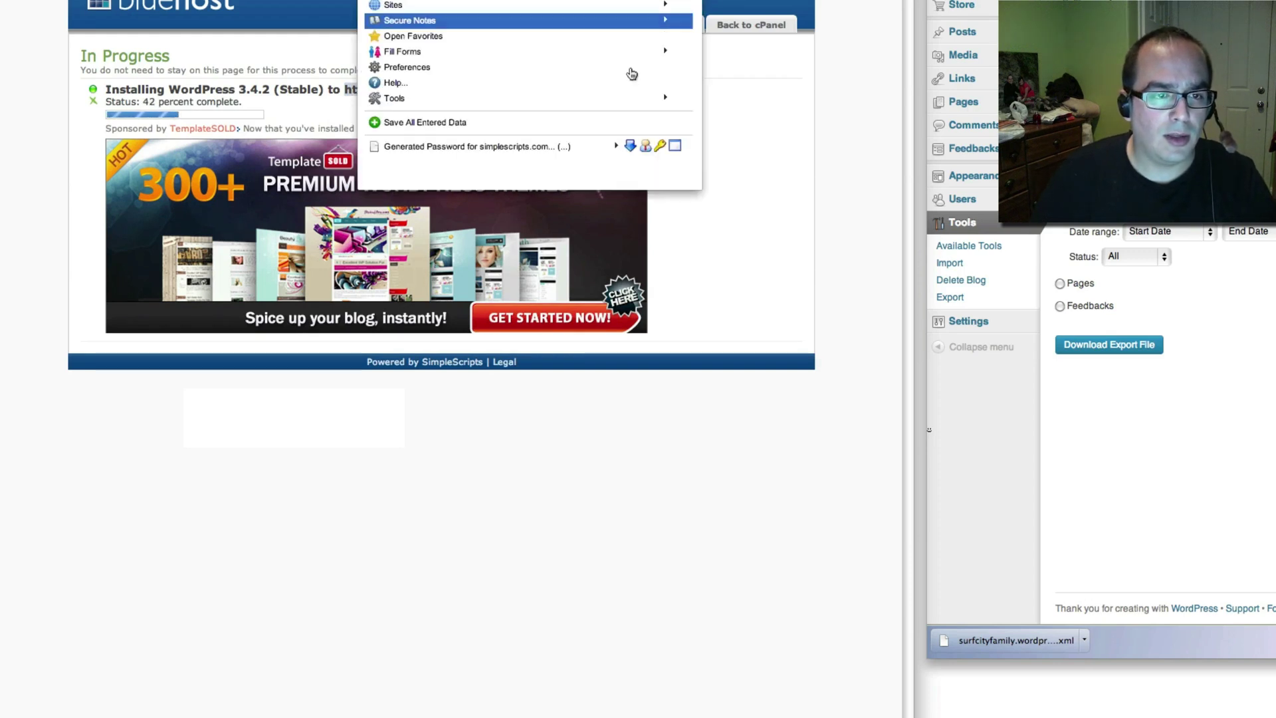
pyautogui.click(585, 145)
pyautogui.click(513, 28)
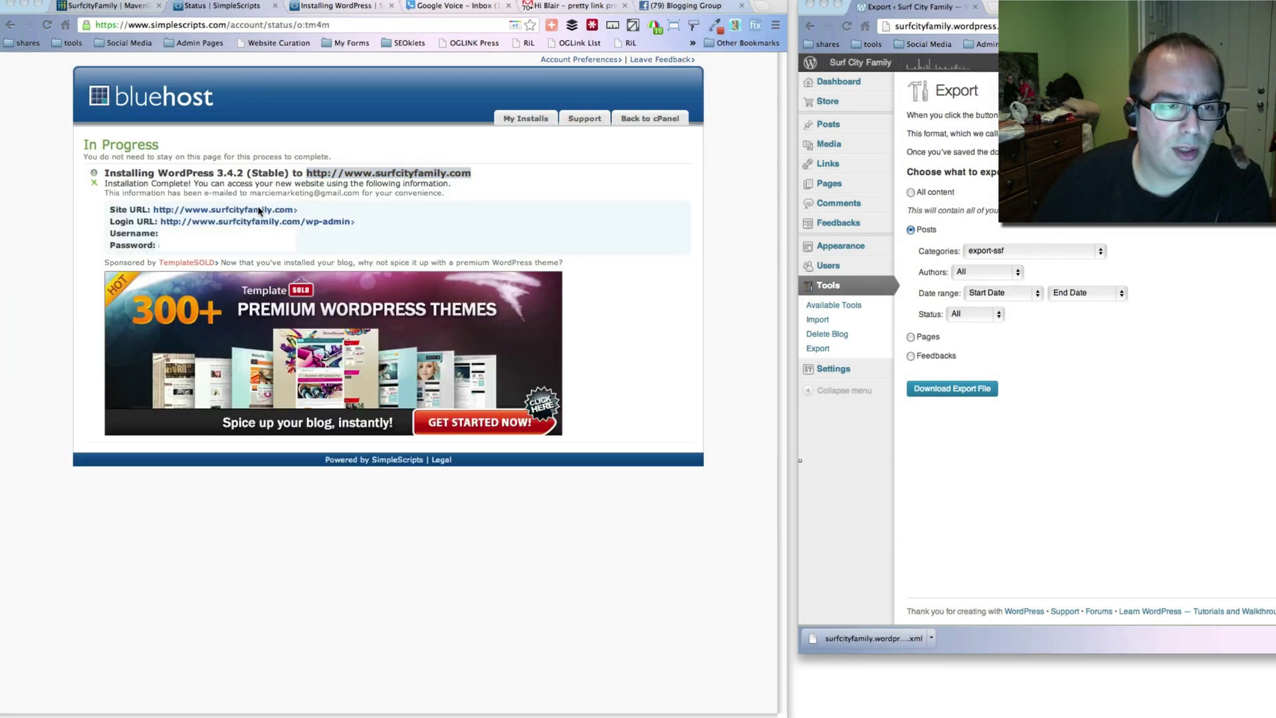
pyautogui.click(465, 233)
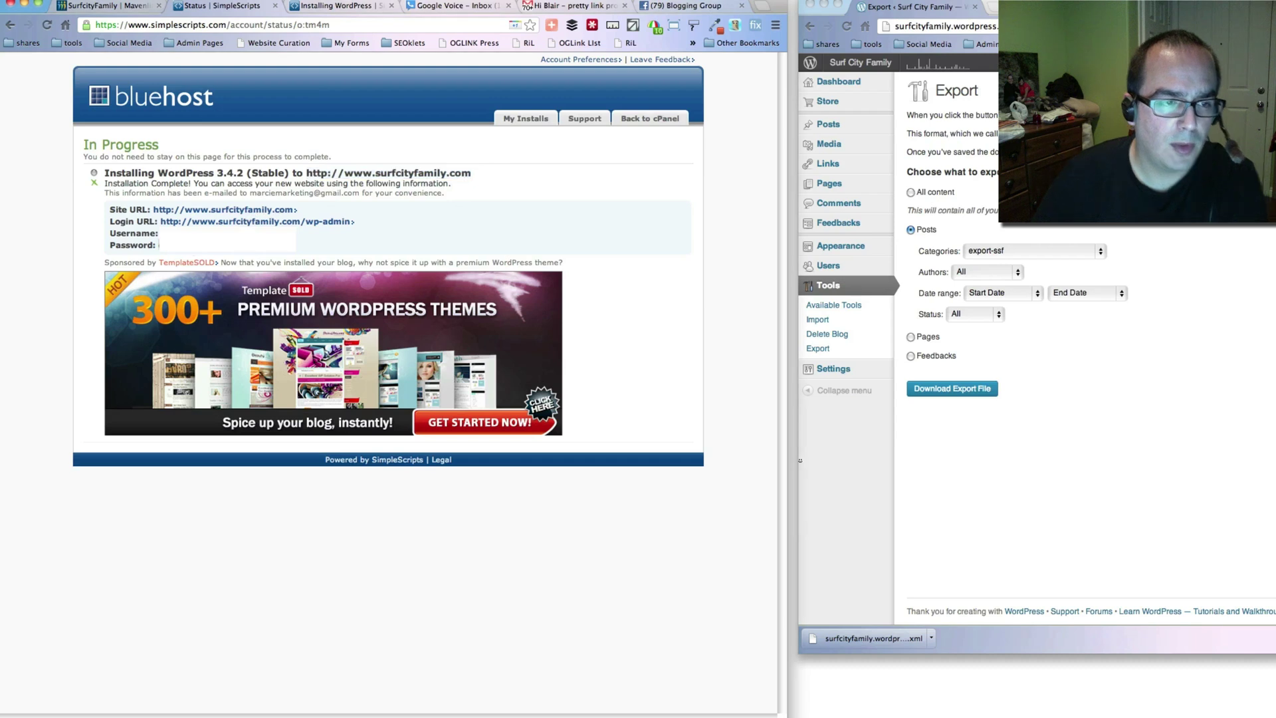
pyautogui.click(332, 221)
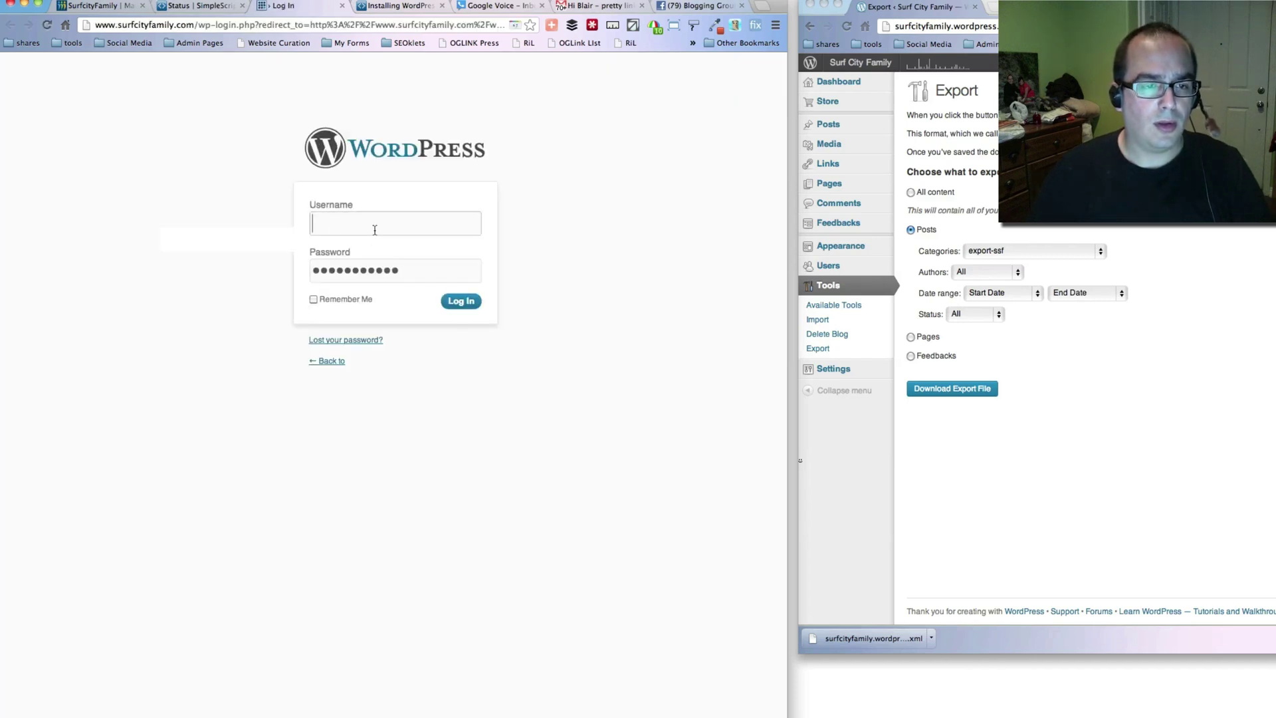
# Log in with the admin username and dismiss the offer to save the password
pyautogui.write('surfcityadmin')
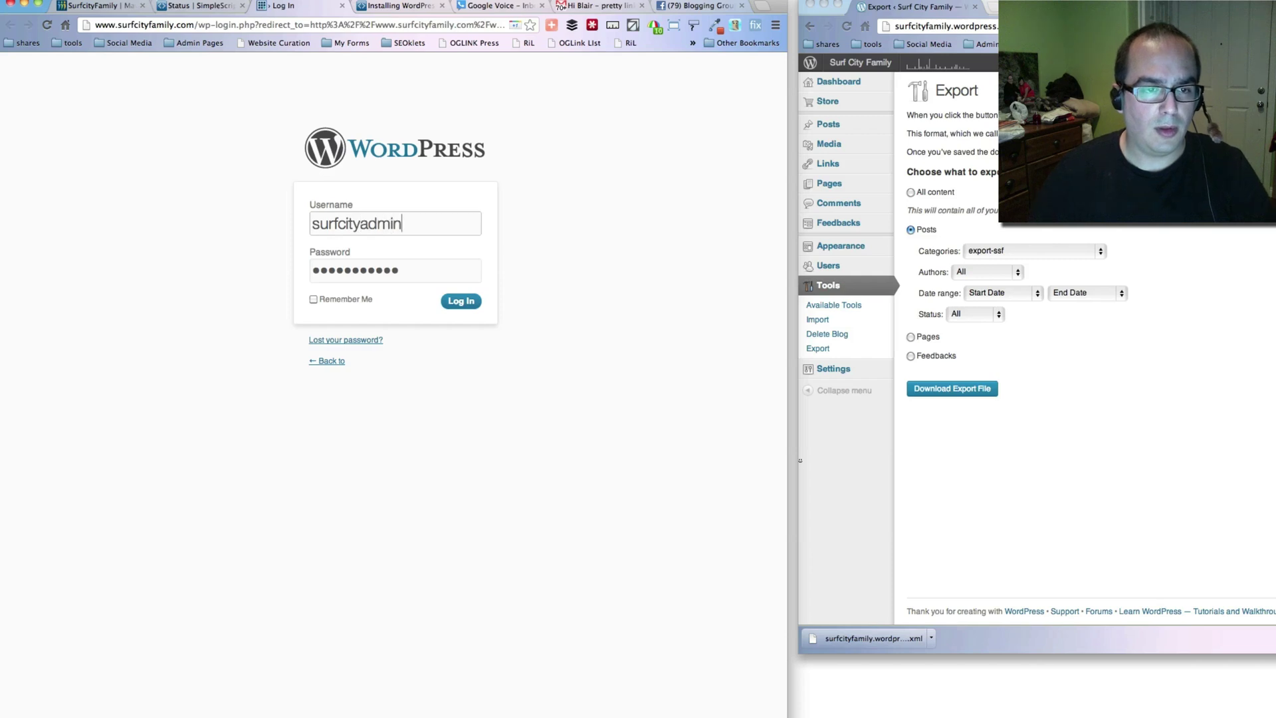
pyautogui.press('Return')
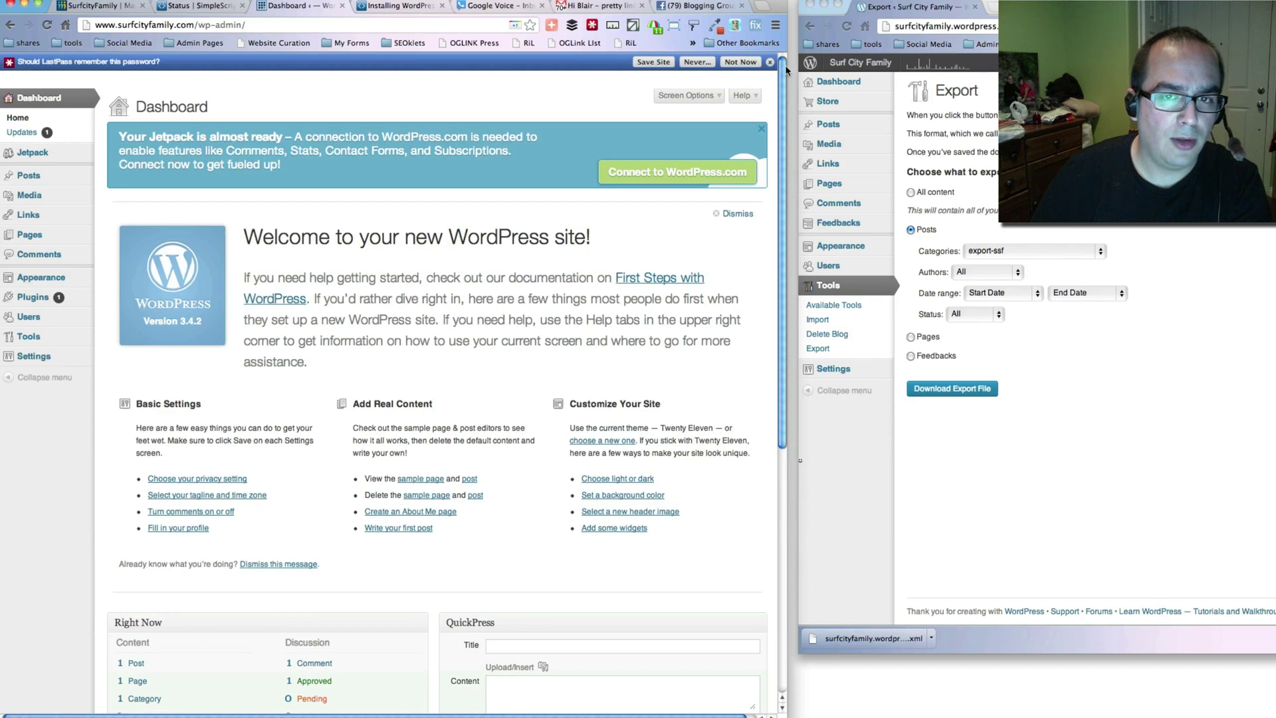
pyautogui.click(769, 62)
# Preview the new site's Hello world homepage, then return to the Dashboard
pyautogui.click(66, 82)
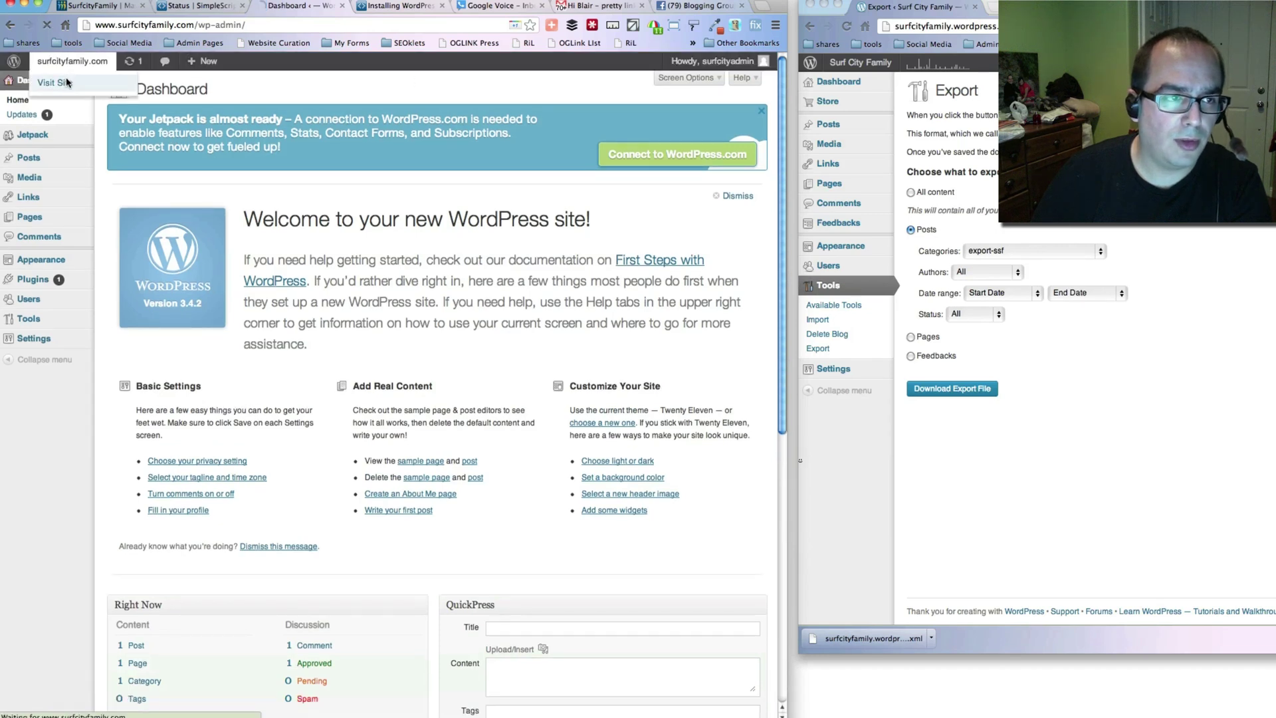
pyautogui.scroll(-3, 281, 117)
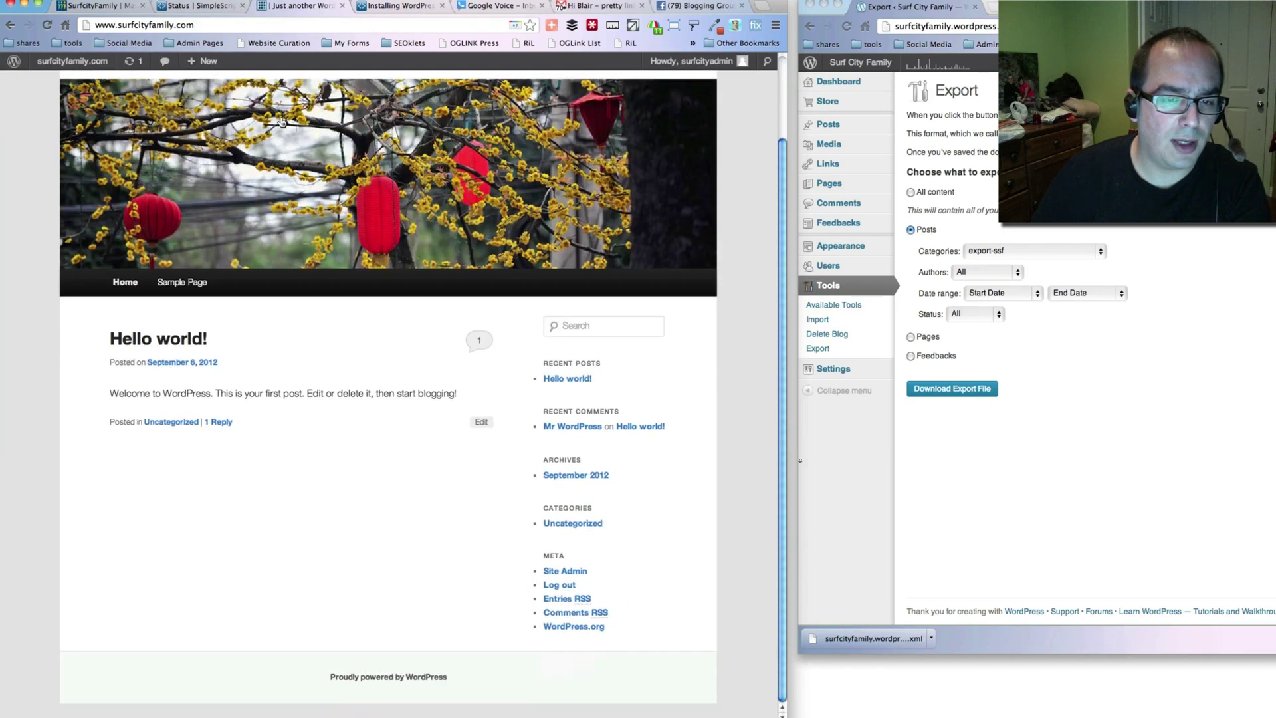
pyautogui.scroll(3, 280, 117)
pyautogui.scroll(-3, 280, 117)
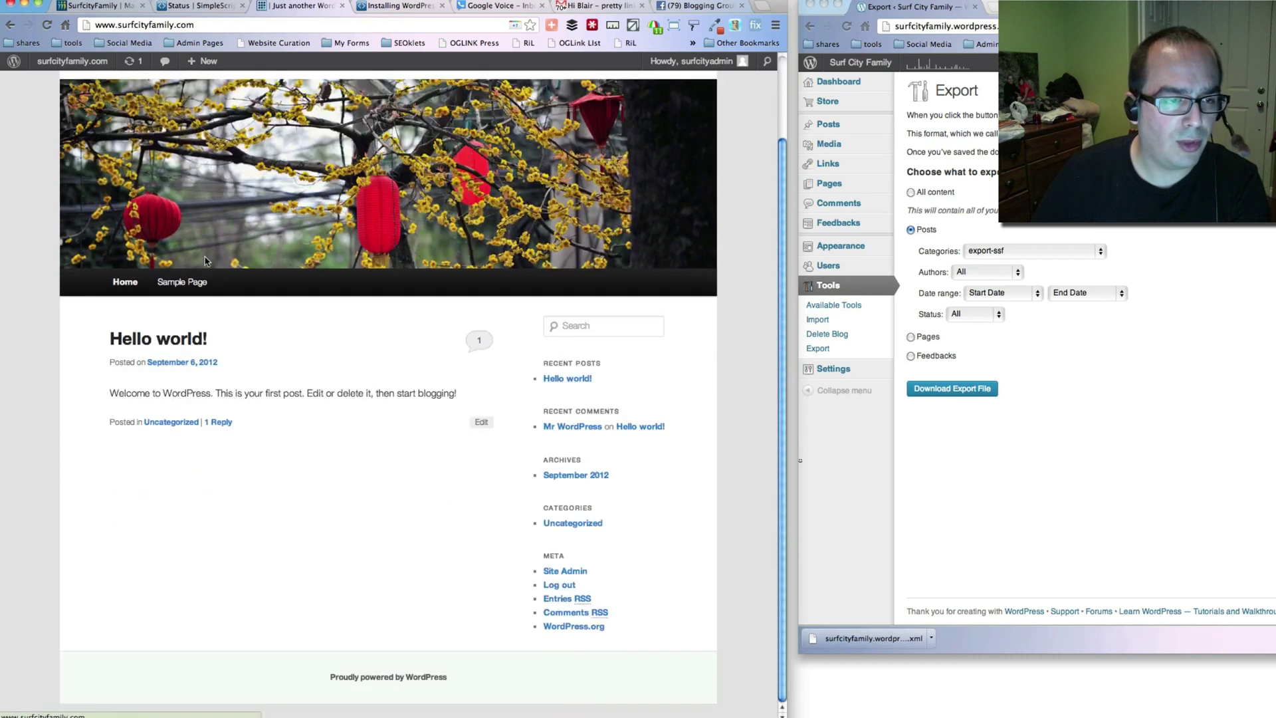
pyautogui.moveTo(60, 58)
pyautogui.click(68, 83)
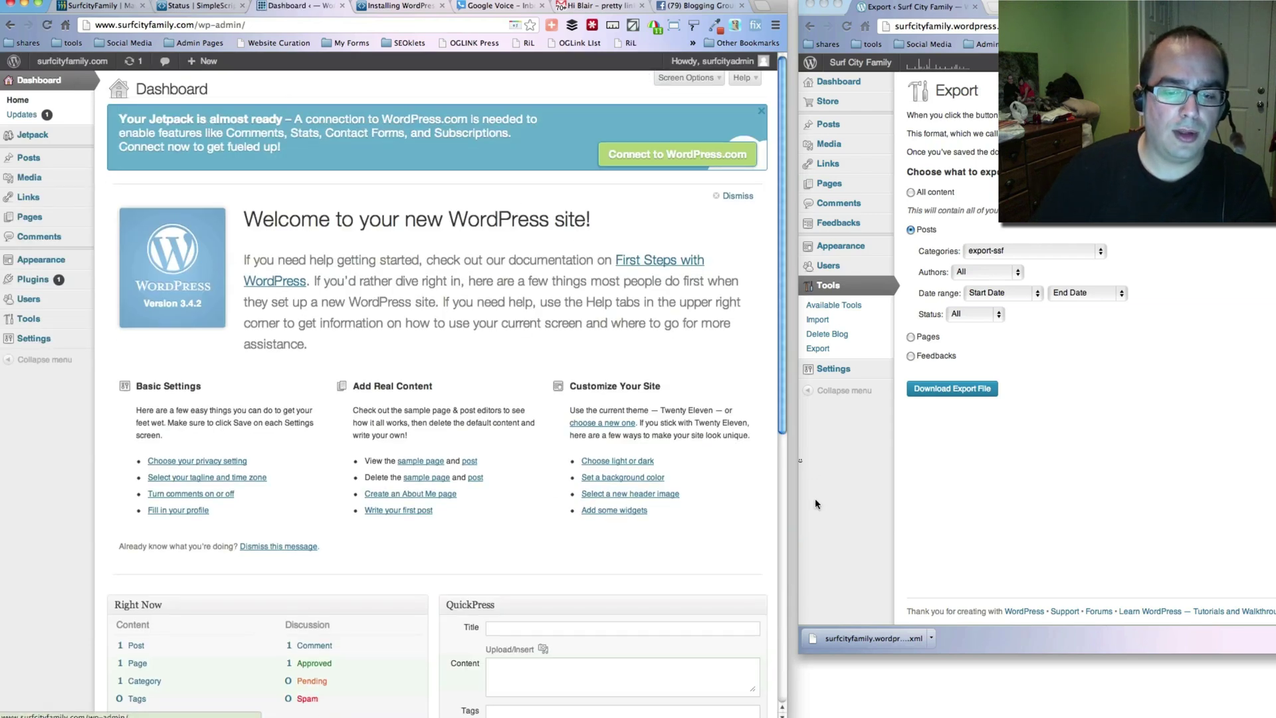
# Show the downloaded surfcityfamily.wordpress.2012-12-04.xml in Finder, then bring the browser back in front
pyautogui.click(931, 638)
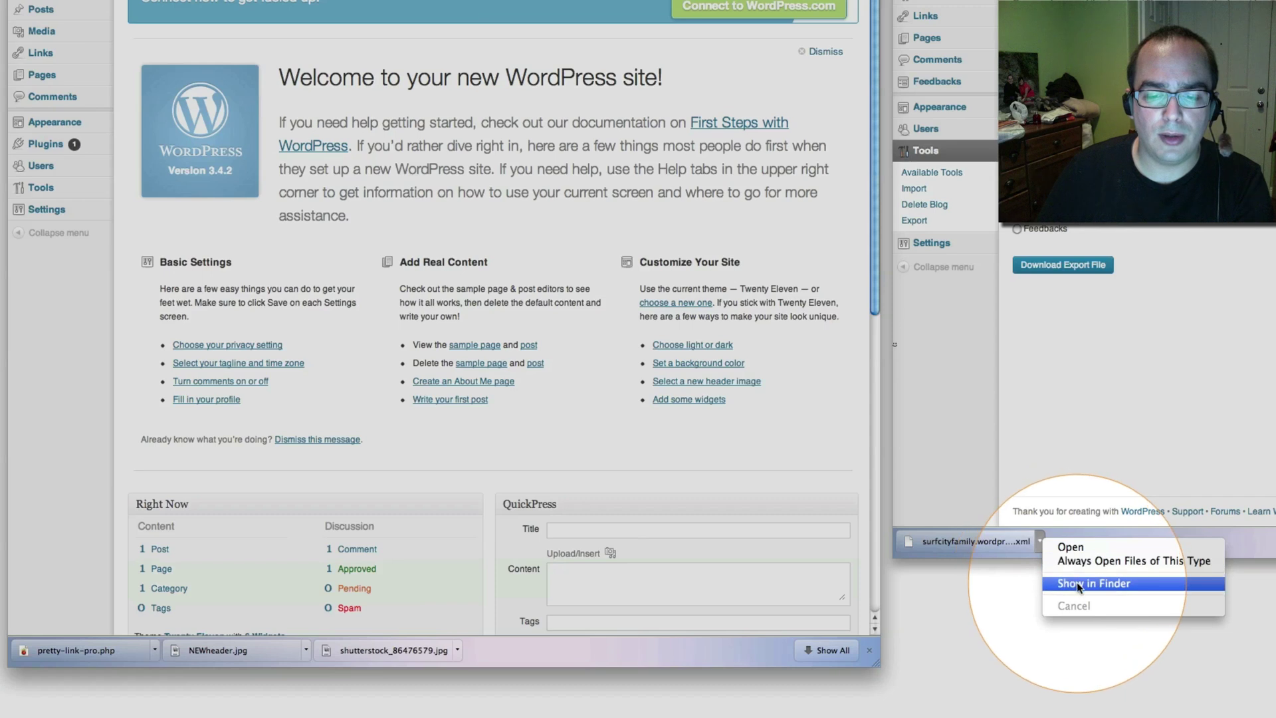
pyautogui.click(1085, 399)
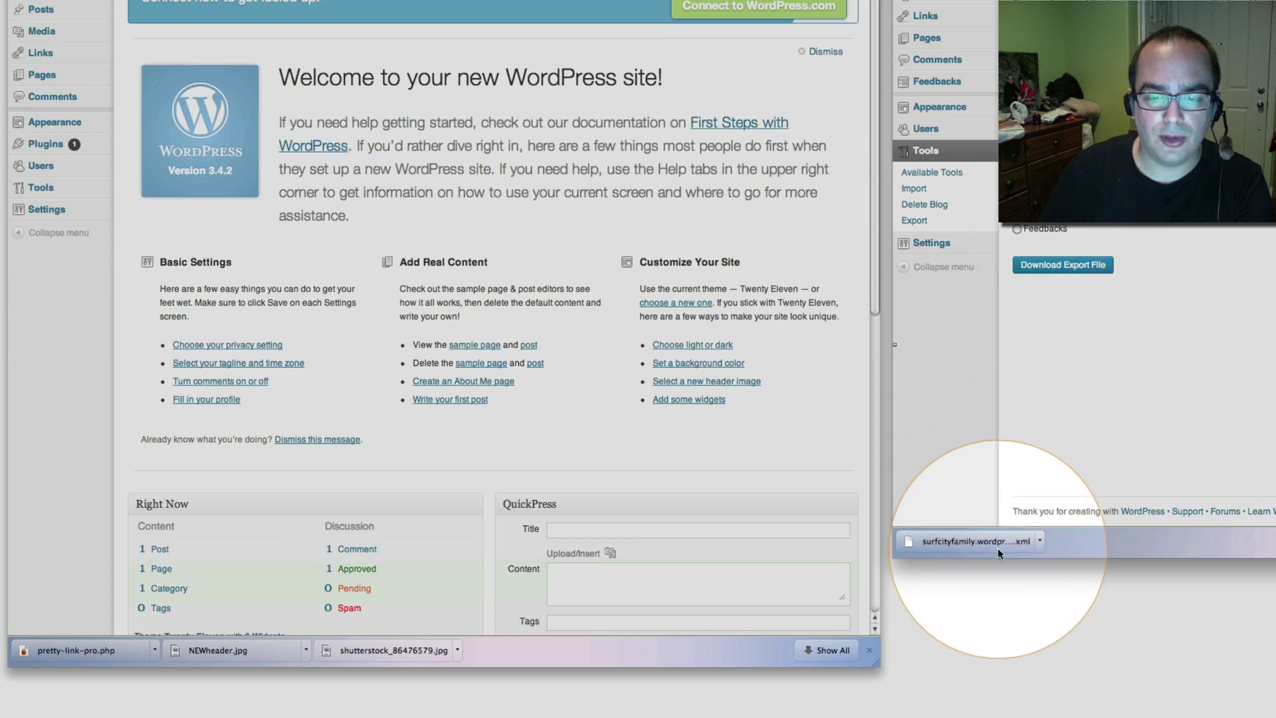
pyautogui.click(1041, 541)
pyautogui.click(1062, 583)
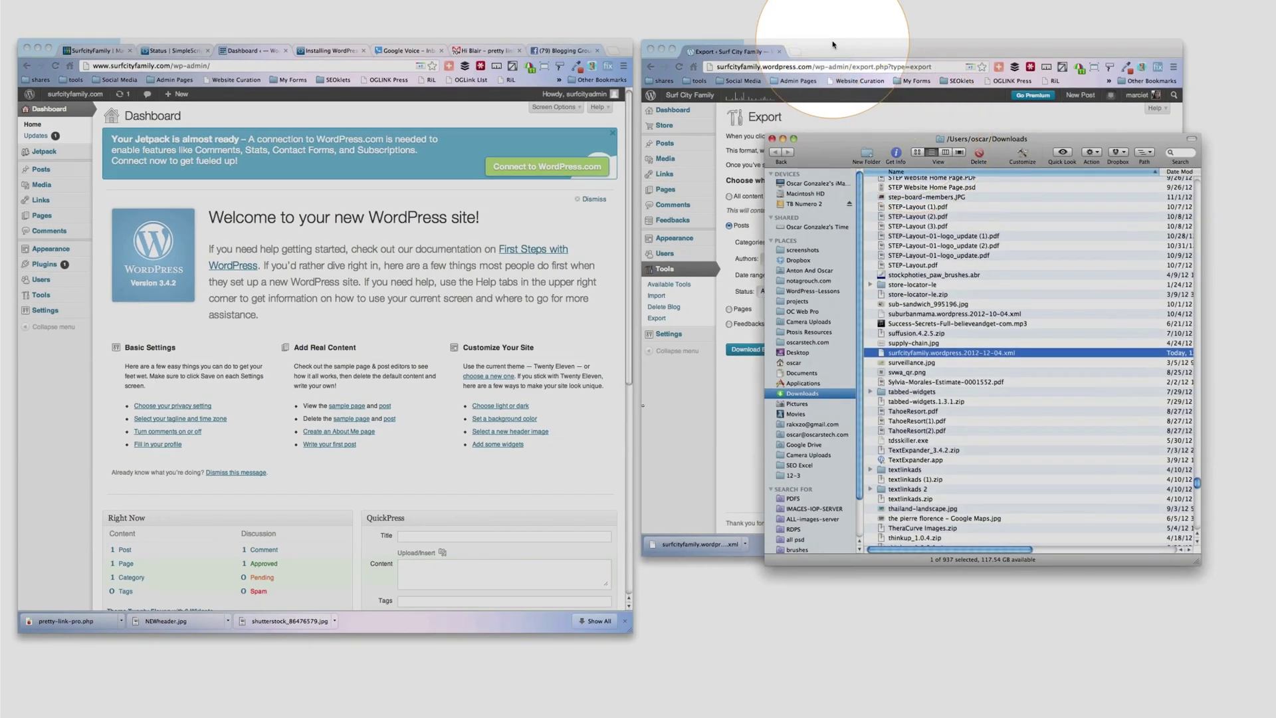
pyautogui.click(832, 39)
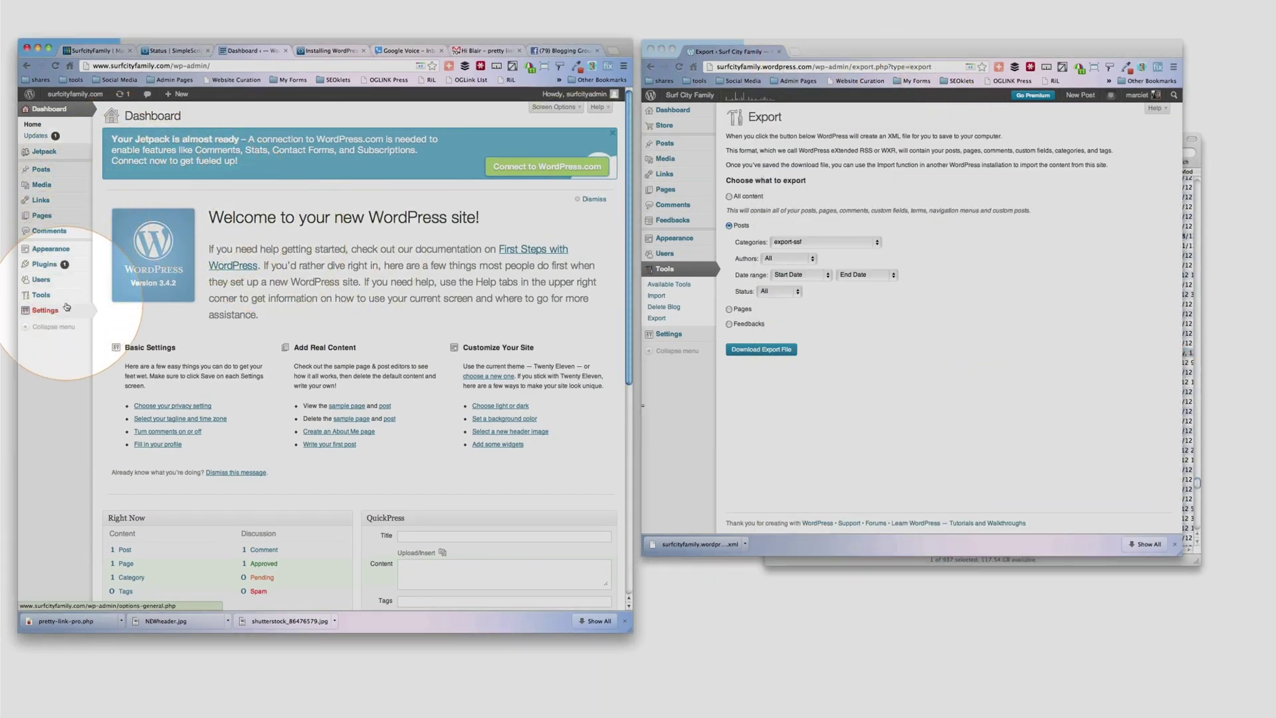
# From Tools > Import, choose WordPress and install the WordPress Importer plugin
pyautogui.moveTo(68, 299)
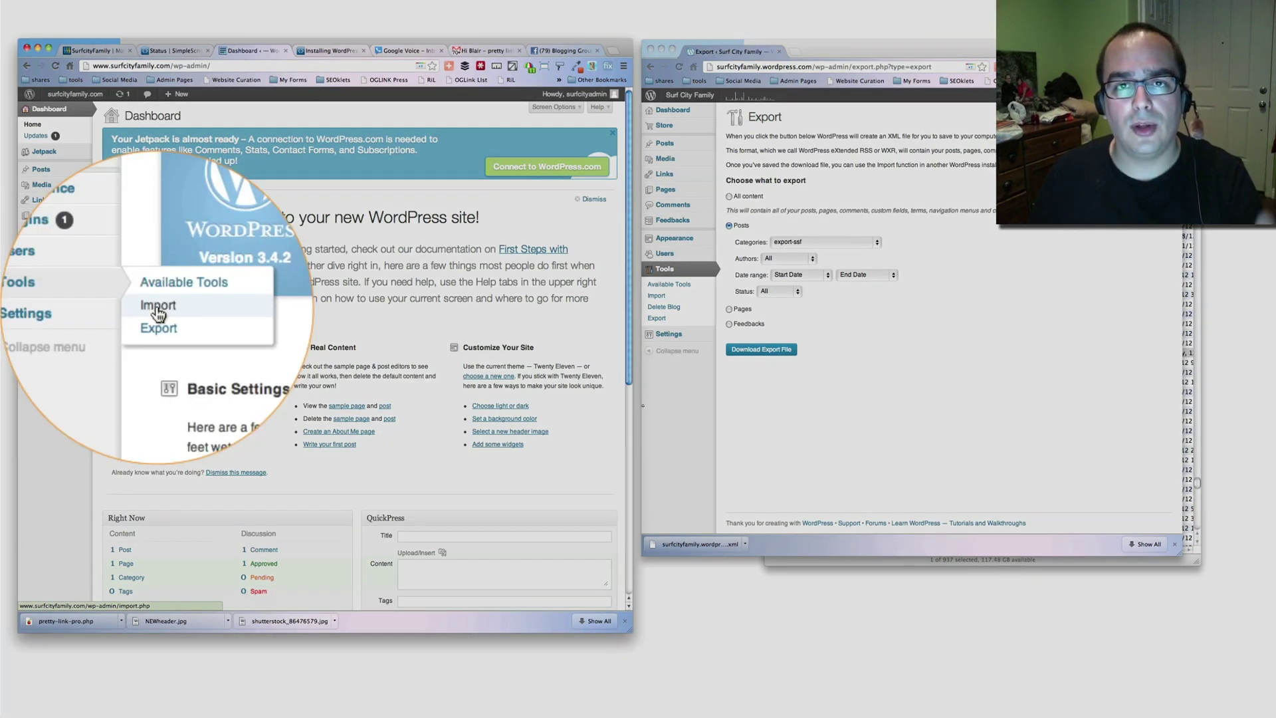
pyautogui.click(158, 311)
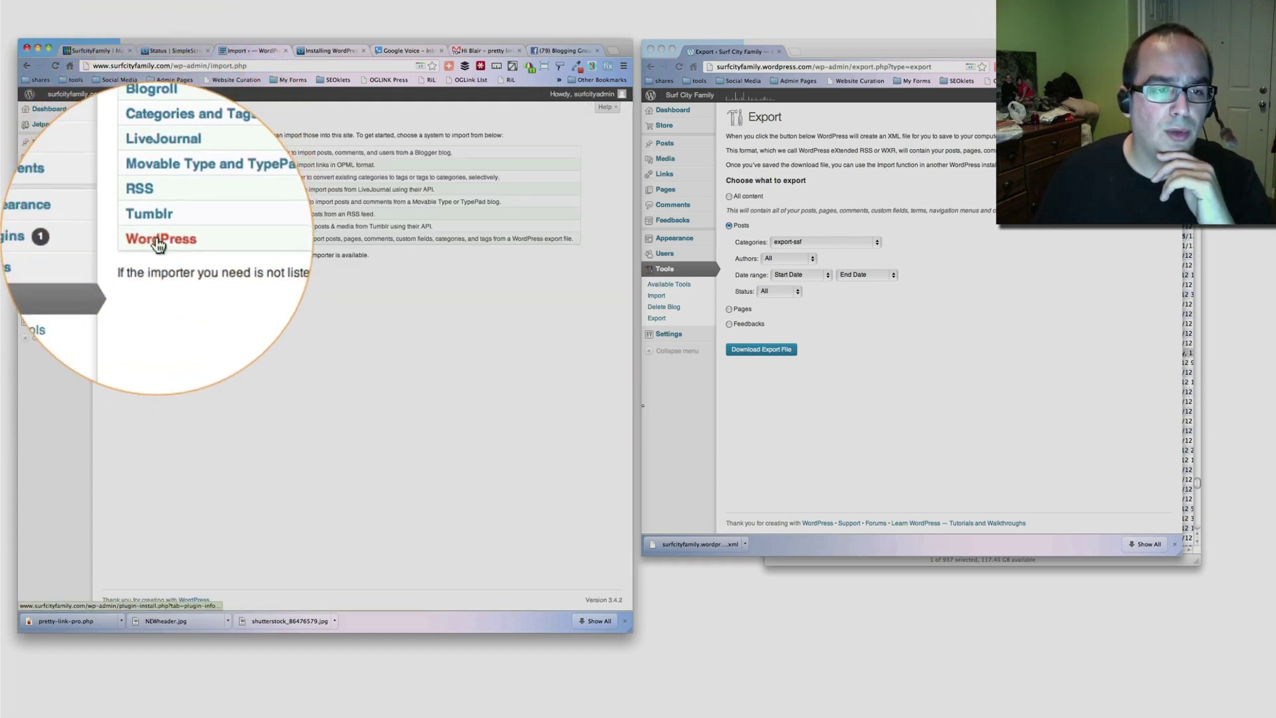
pyautogui.click(123, 239)
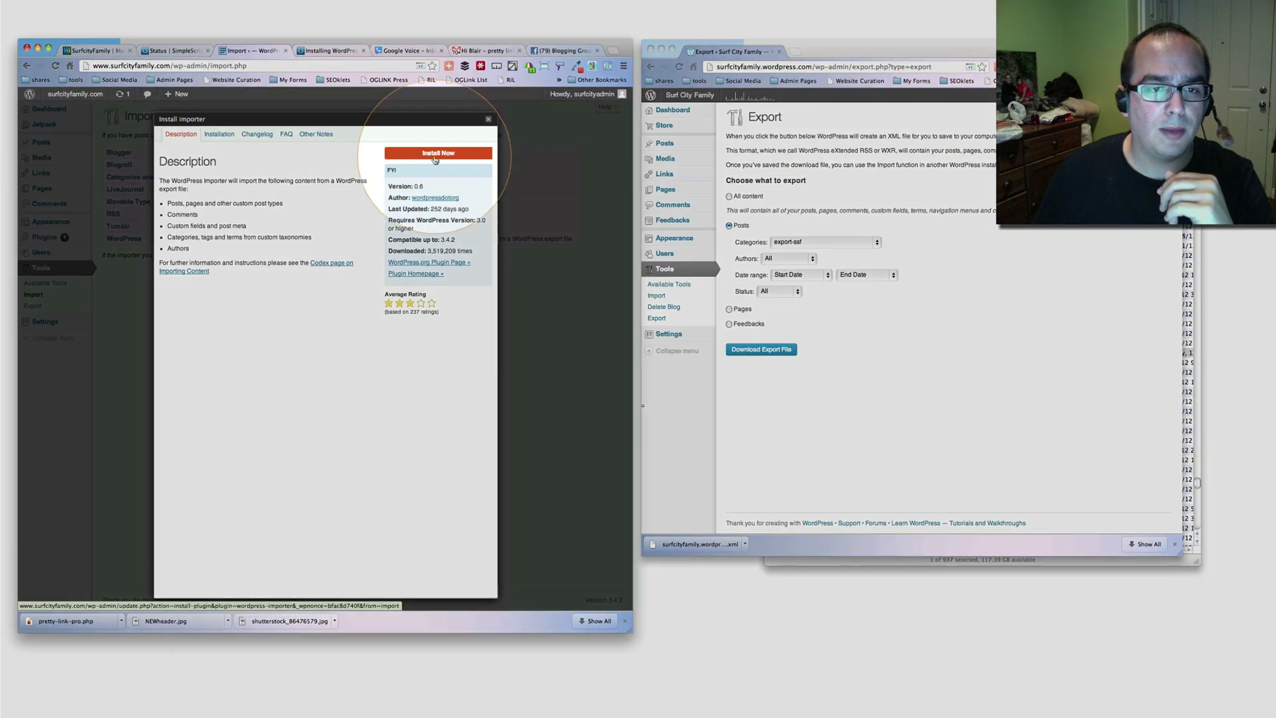
pyautogui.click(432, 154)
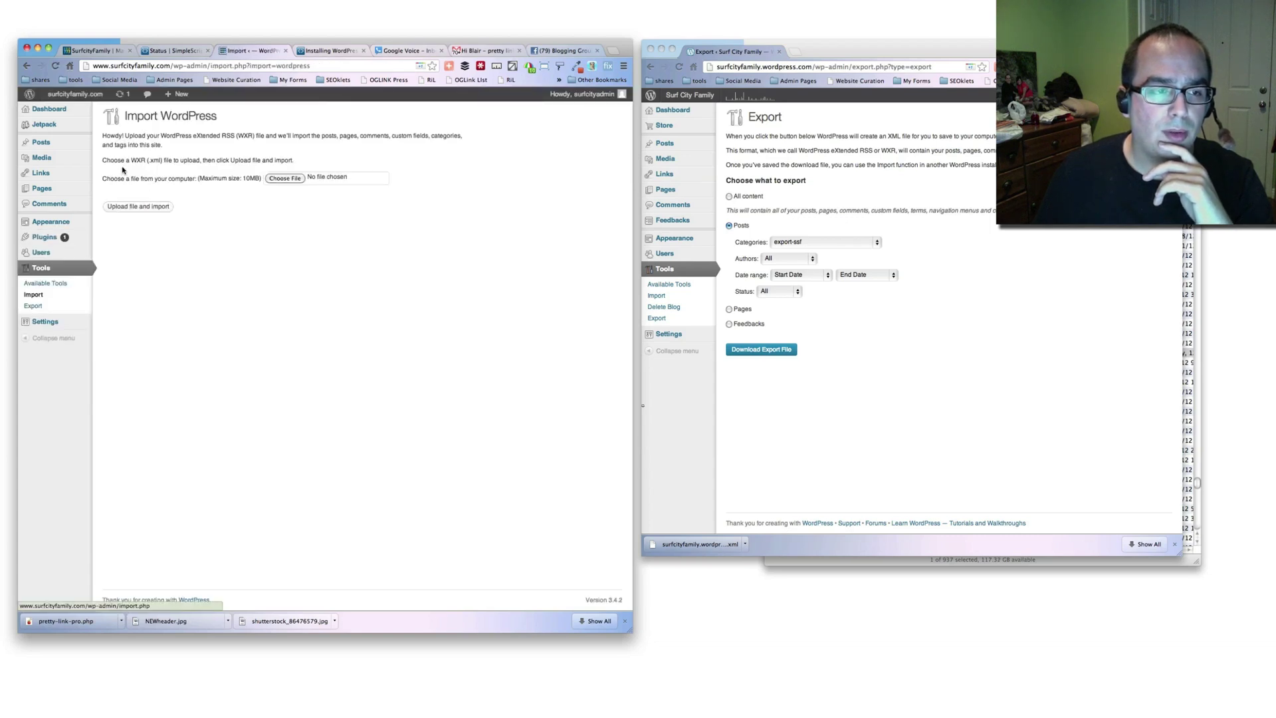
# Drag surfcityfamily.wordpress.2012-12-04.xml from Downloads into the file picker and confirm it for upload
pyautogui.click(287, 179)
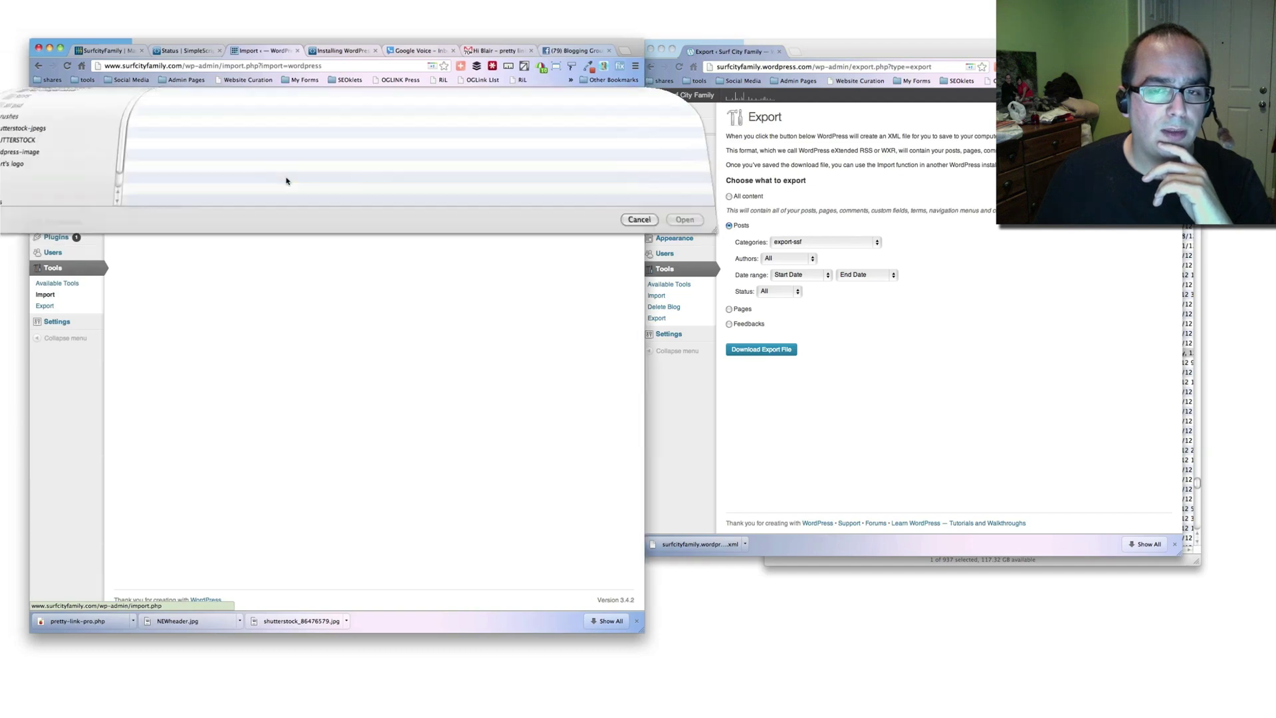
pyautogui.press('super+Tab')
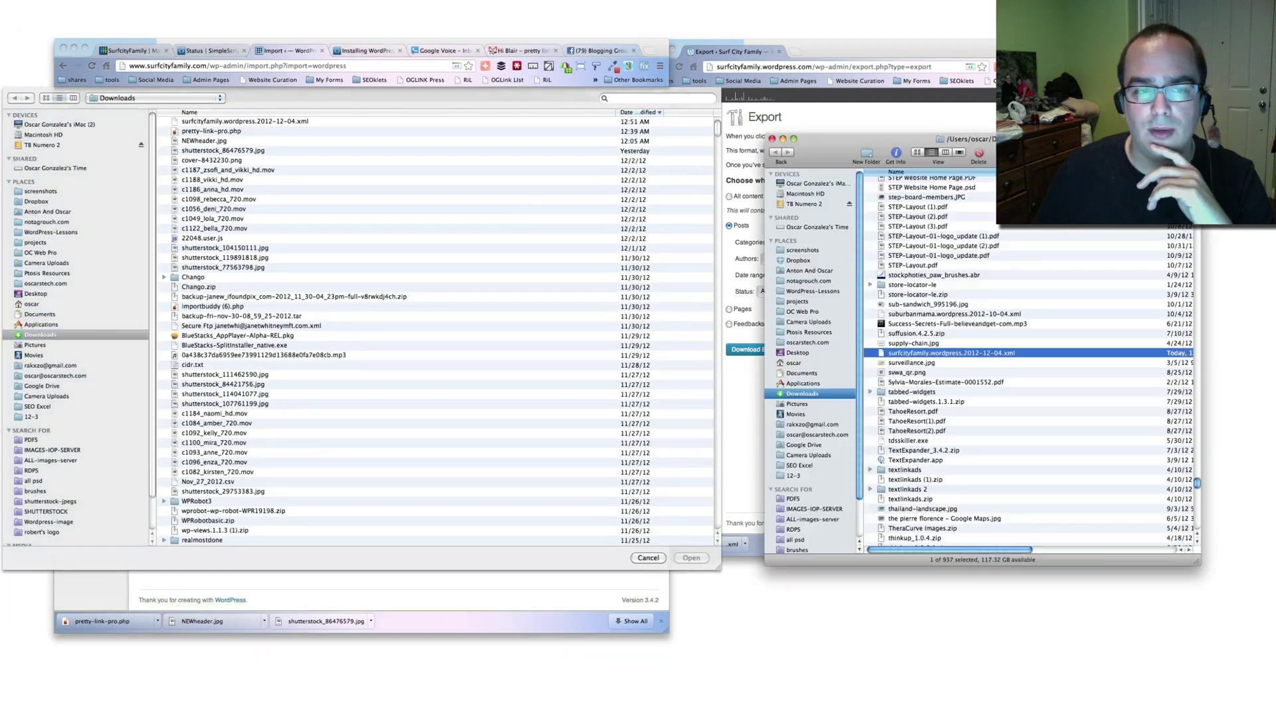
pyautogui.scroll(-15, 568, 228)
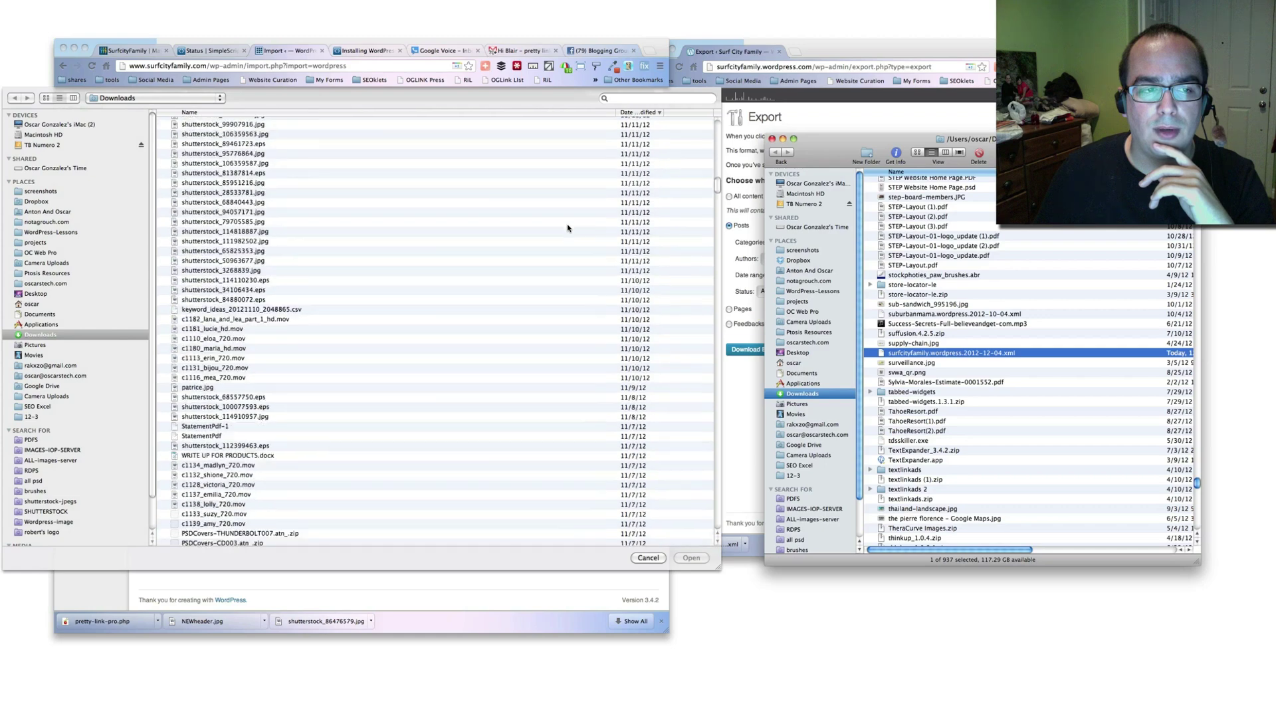
pyautogui.scroll(-15, 569, 228)
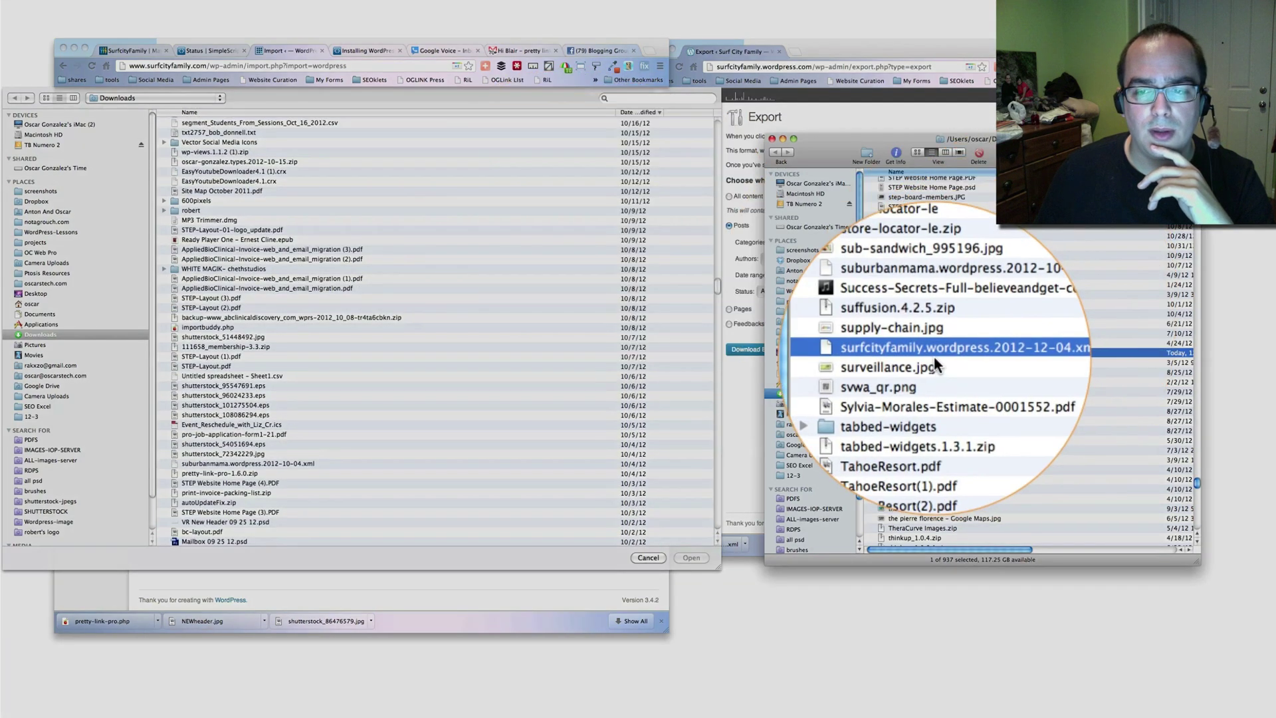
pyautogui.moveTo(943, 352); pyautogui.dragTo(448, 288)
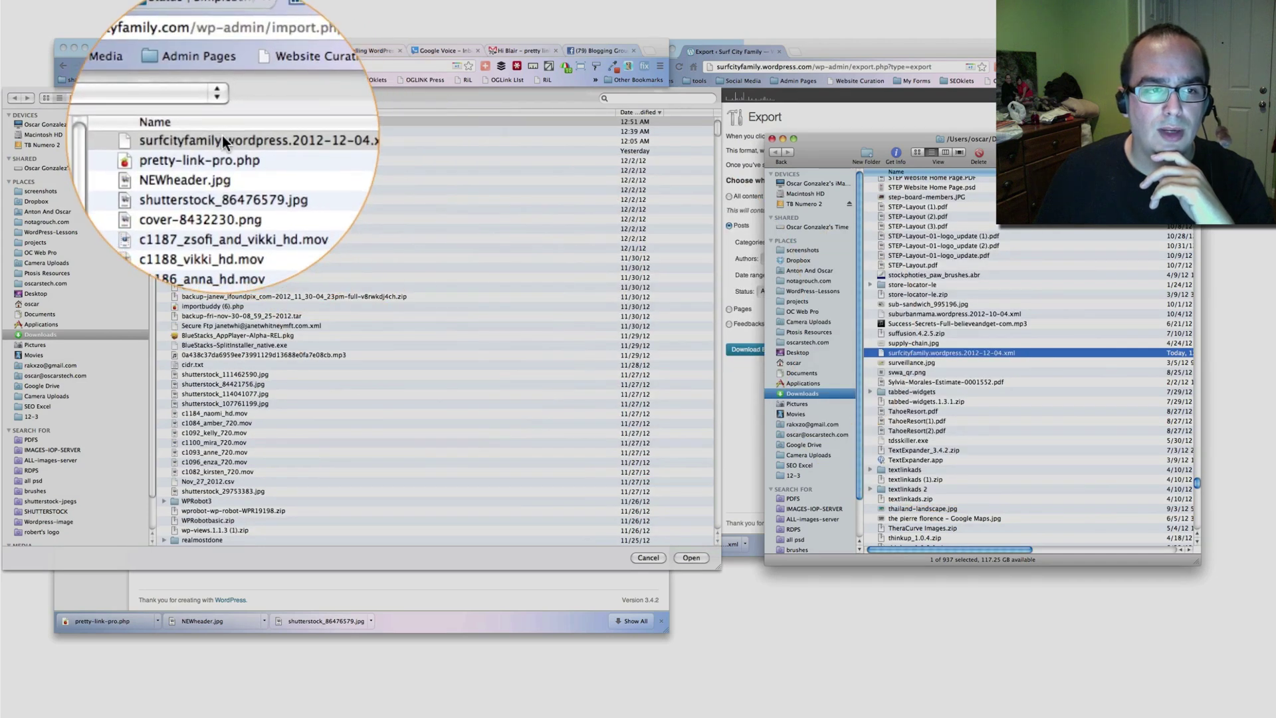
pyautogui.click(222, 123)
pyautogui.click(696, 558)
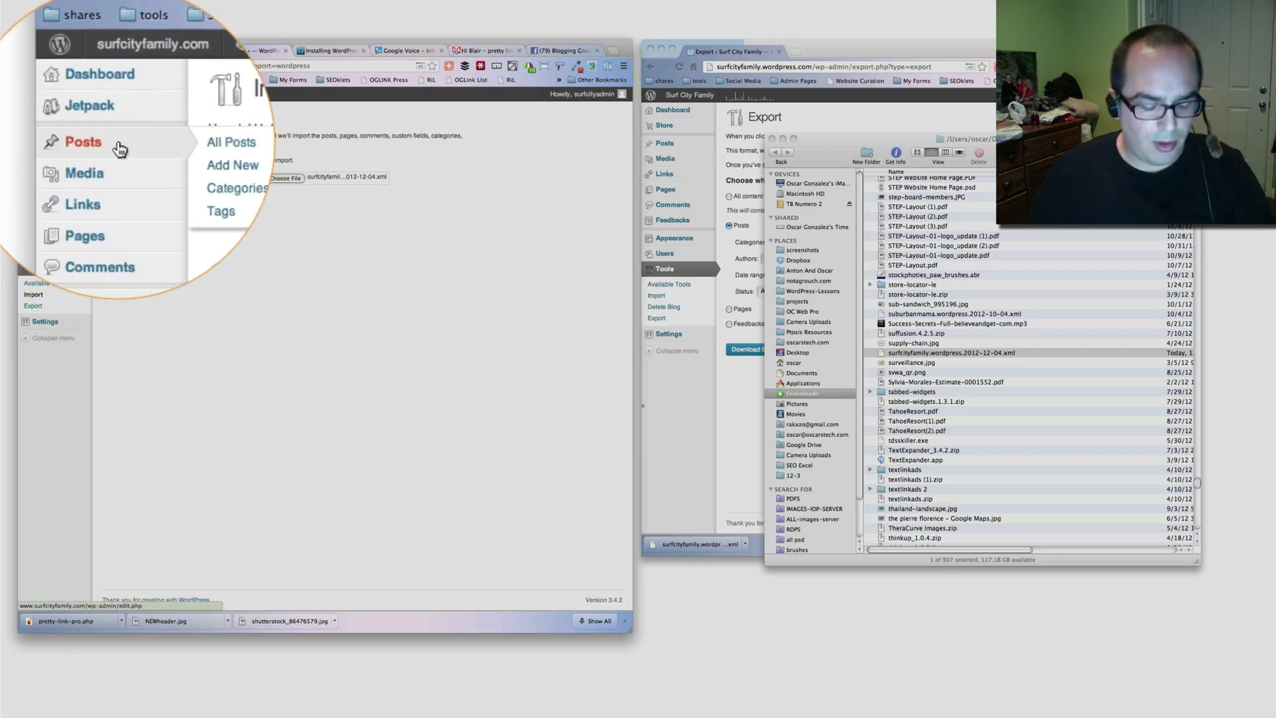
# Check the posts list, trash the Sample Page, and return to the import tab
pyautogui.click(41, 142)
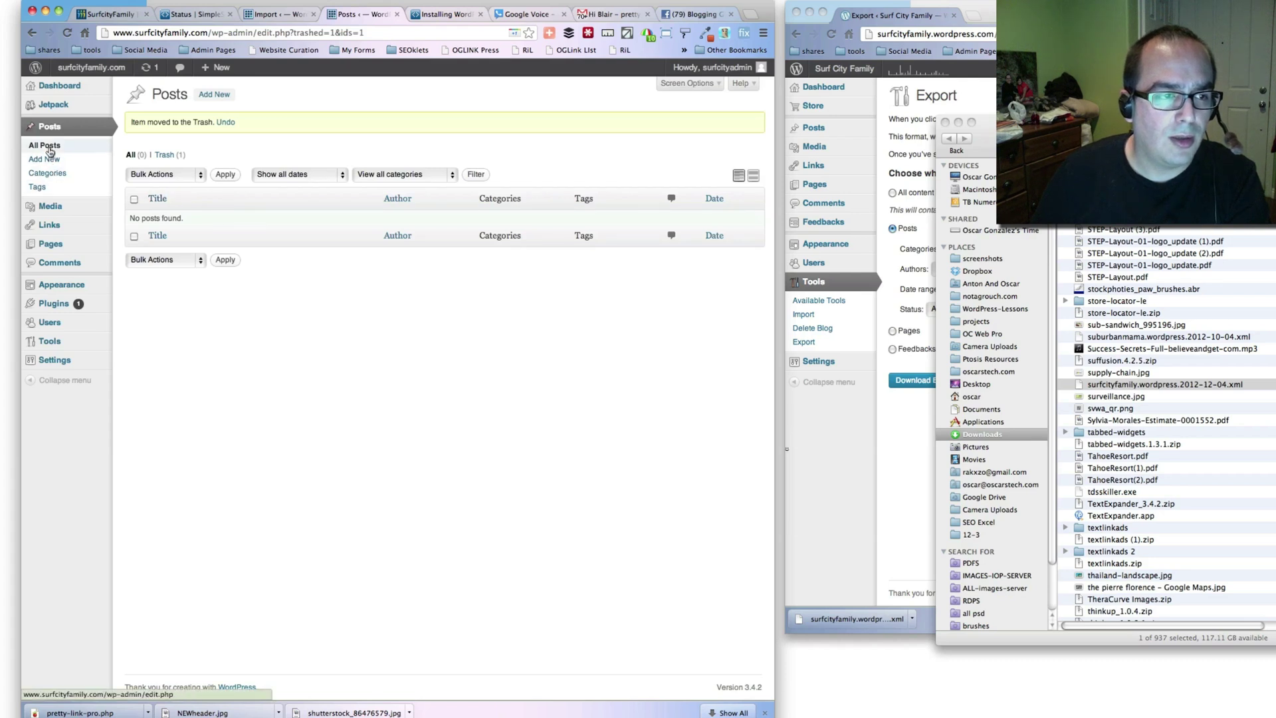
pyautogui.click(131, 244)
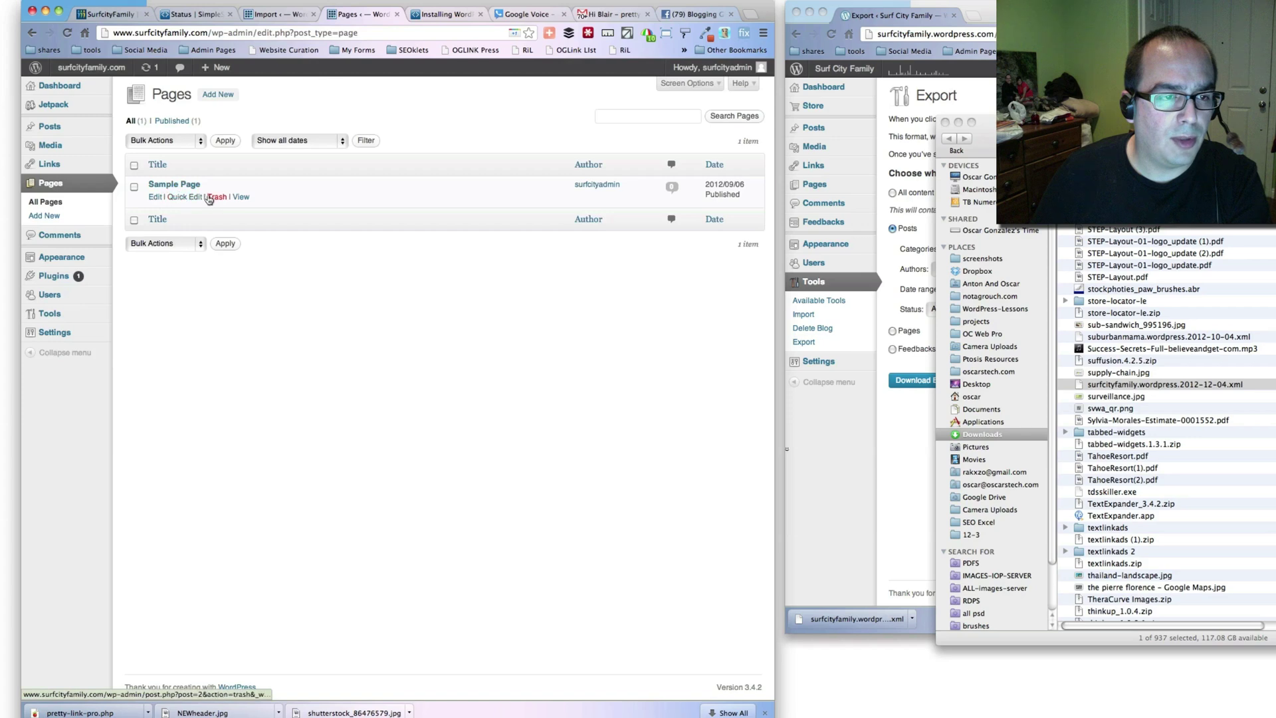
pyautogui.click(216, 197)
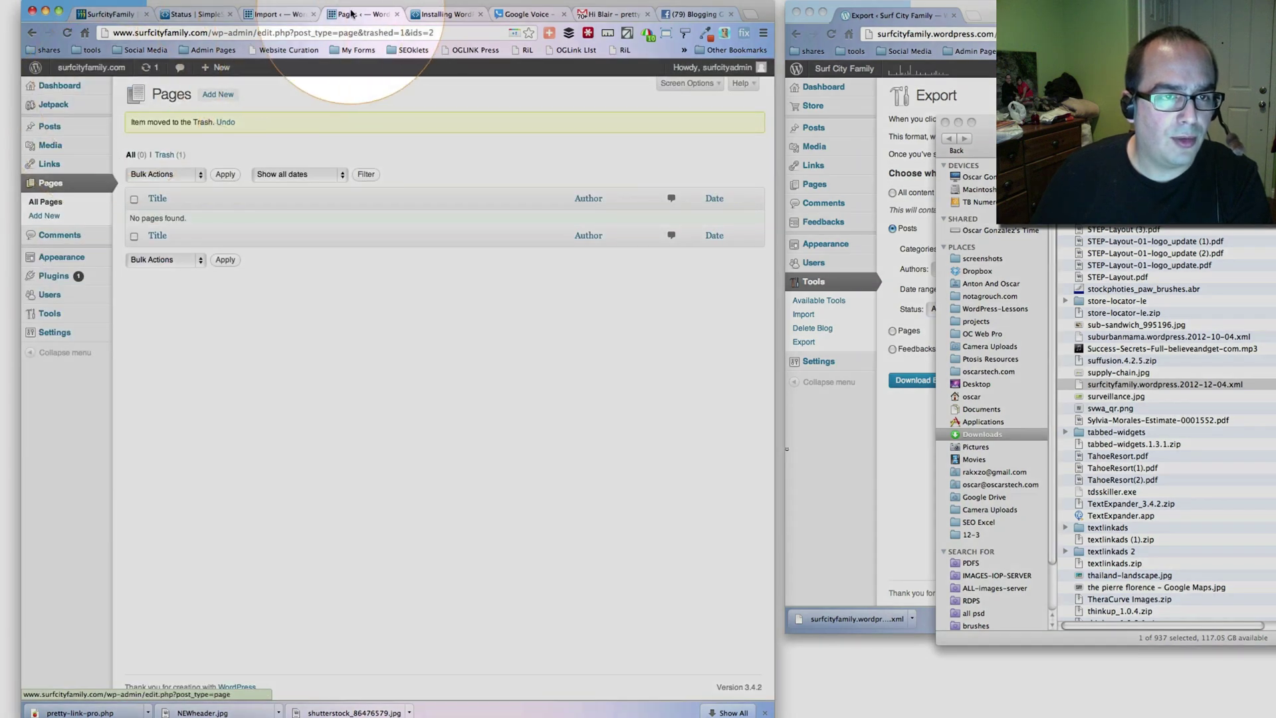
pyautogui.click(396, 14)
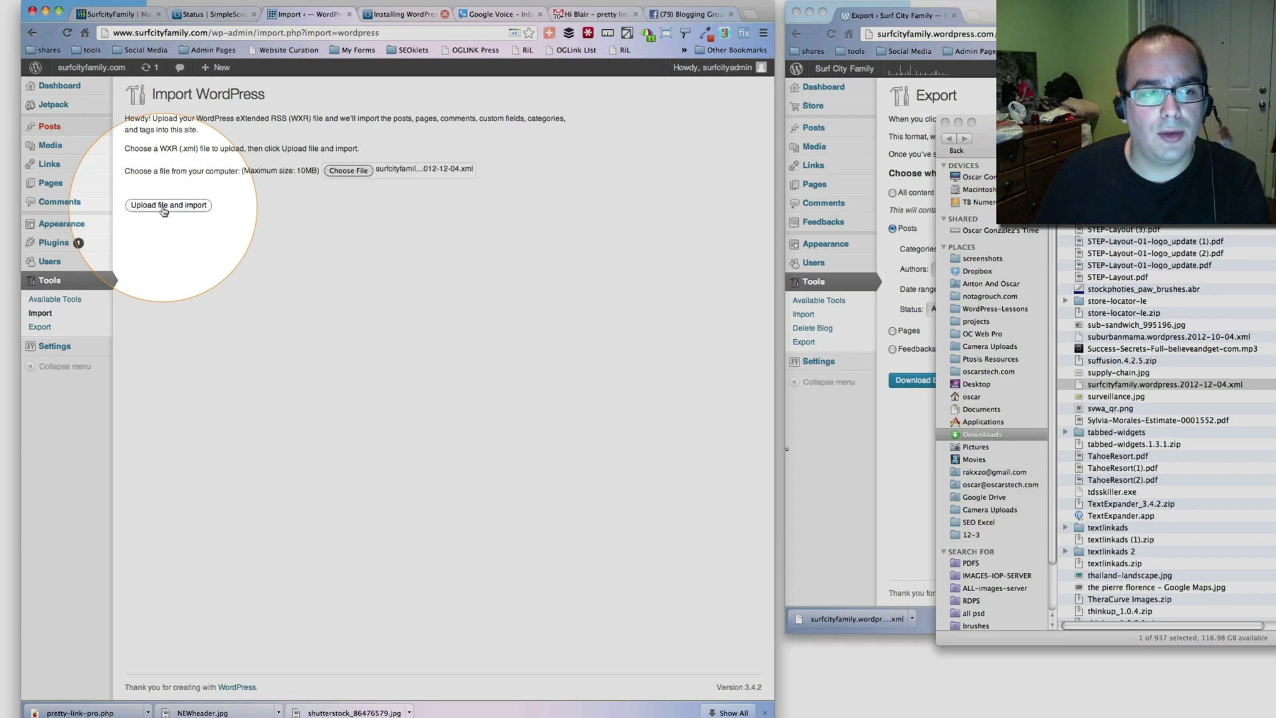
# Upload the chosen XML export and leave the first author's assignment unchanged
pyautogui.click(162, 208)
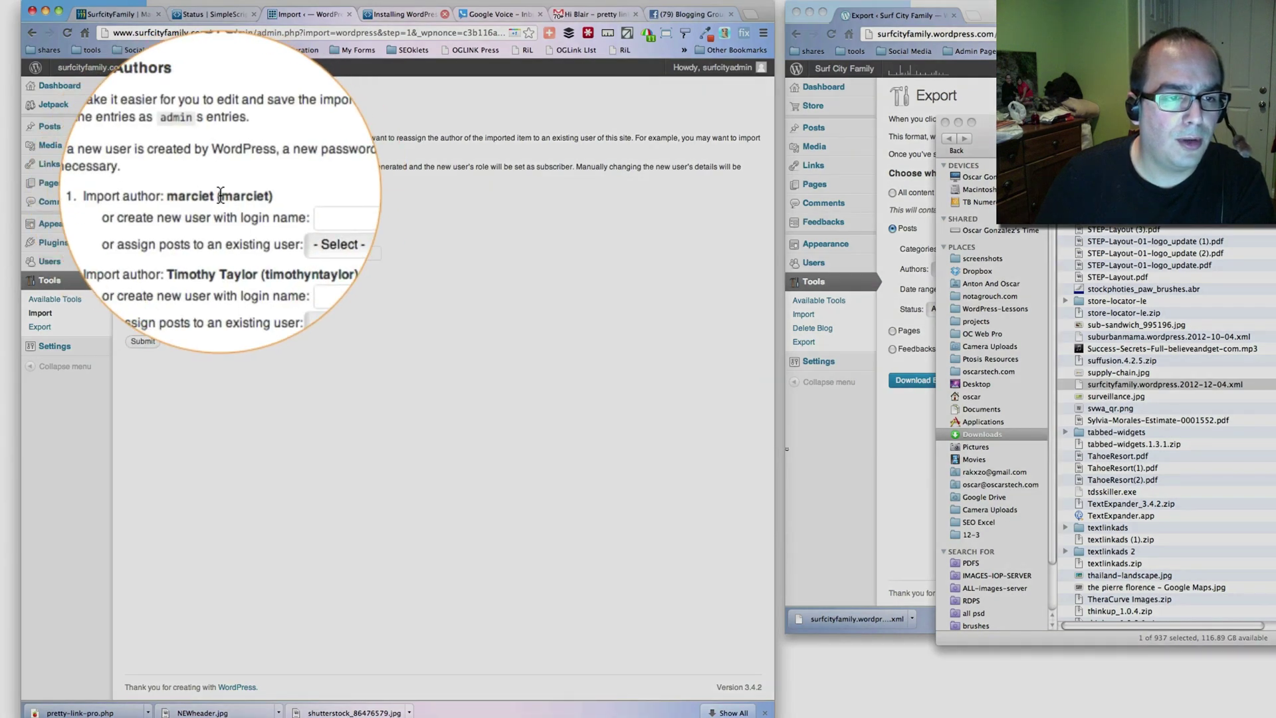
pyautogui.click(292, 223)
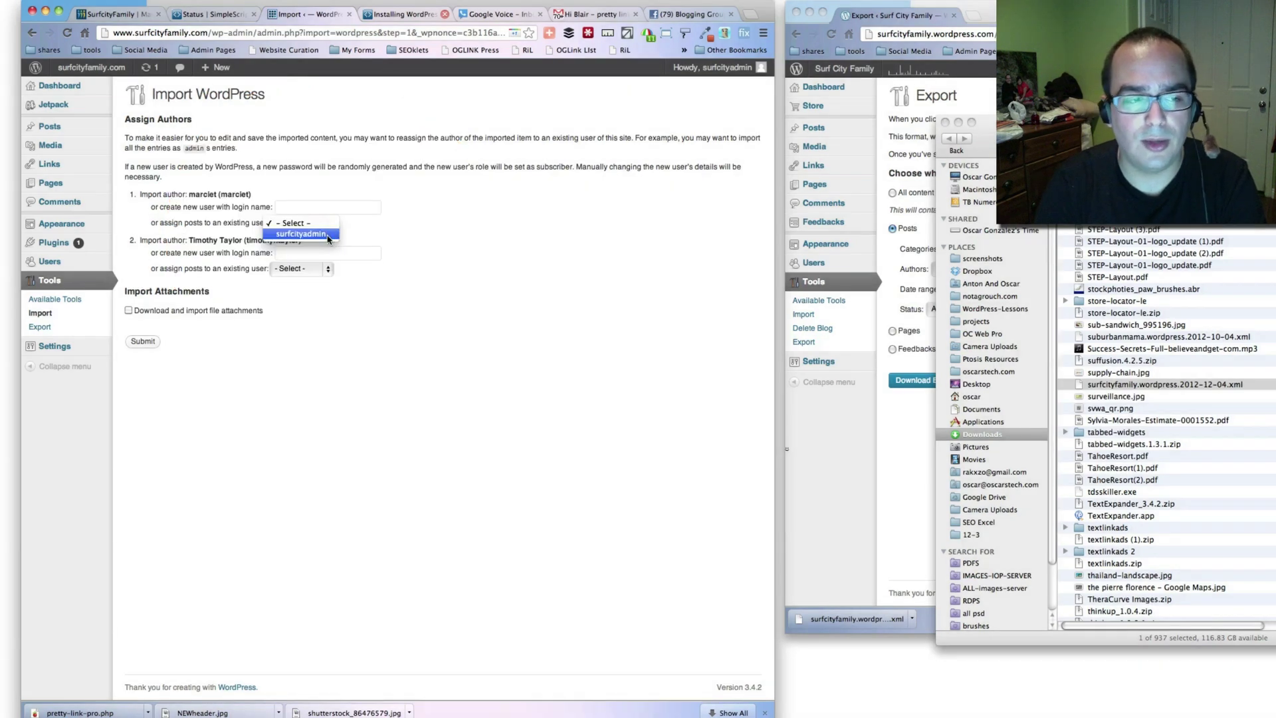
pyautogui.click(276, 208)
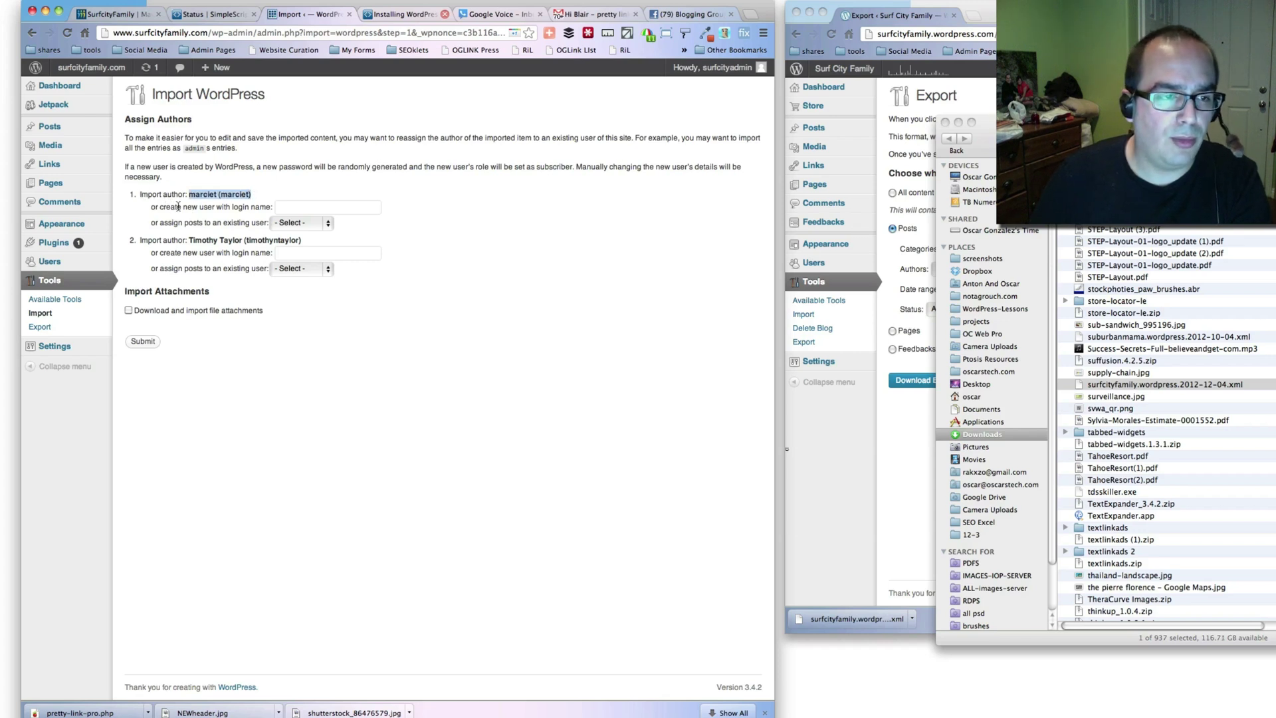
pyautogui.click(308, 210)
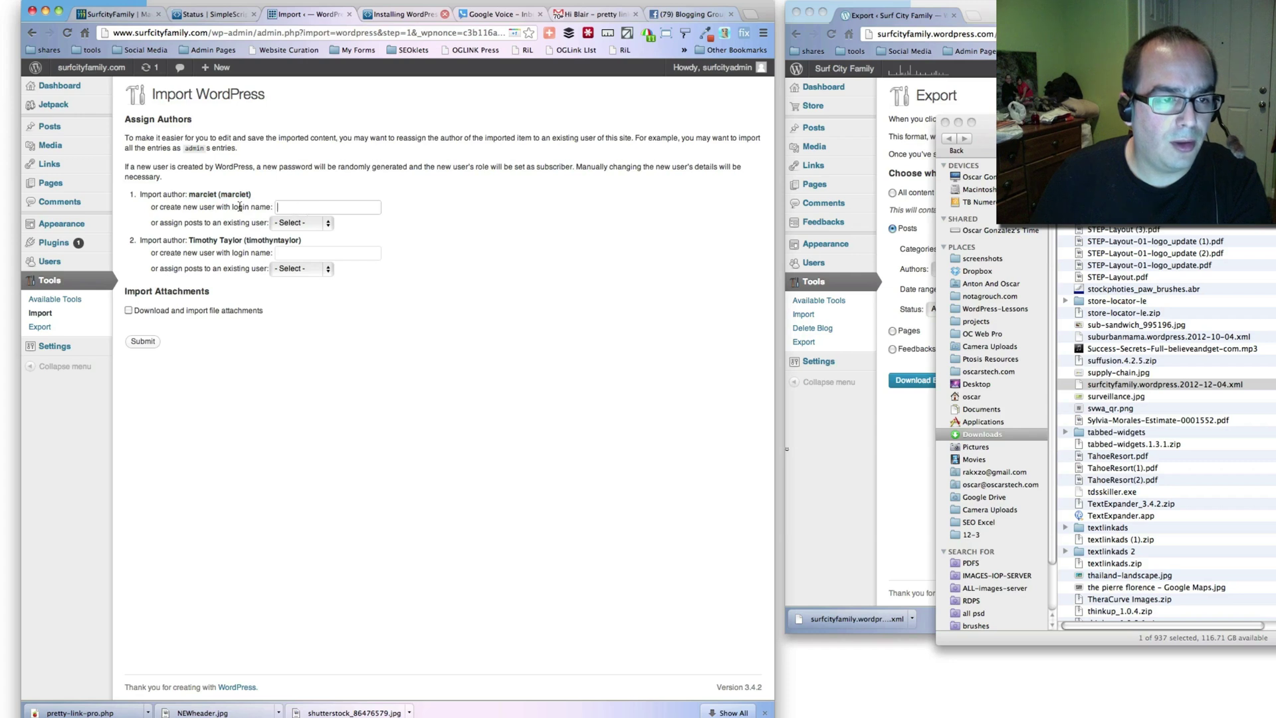
pyautogui.click(276, 222)
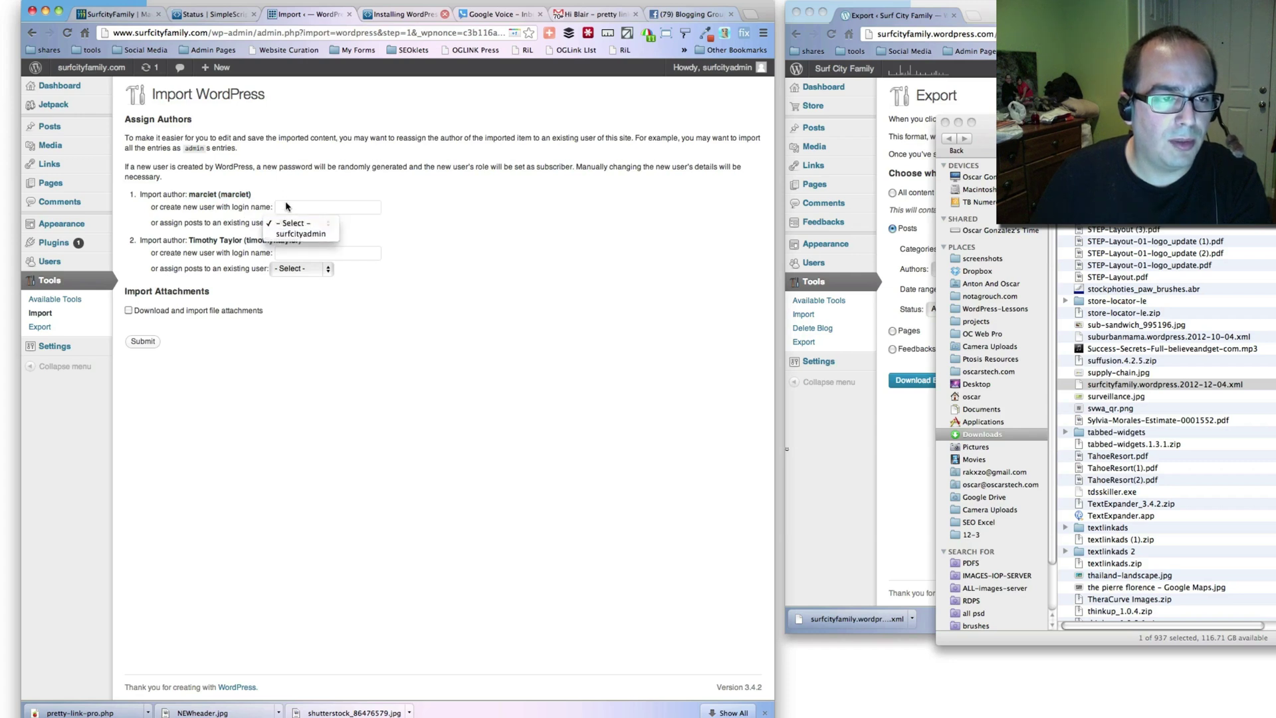
pyautogui.click(287, 207)
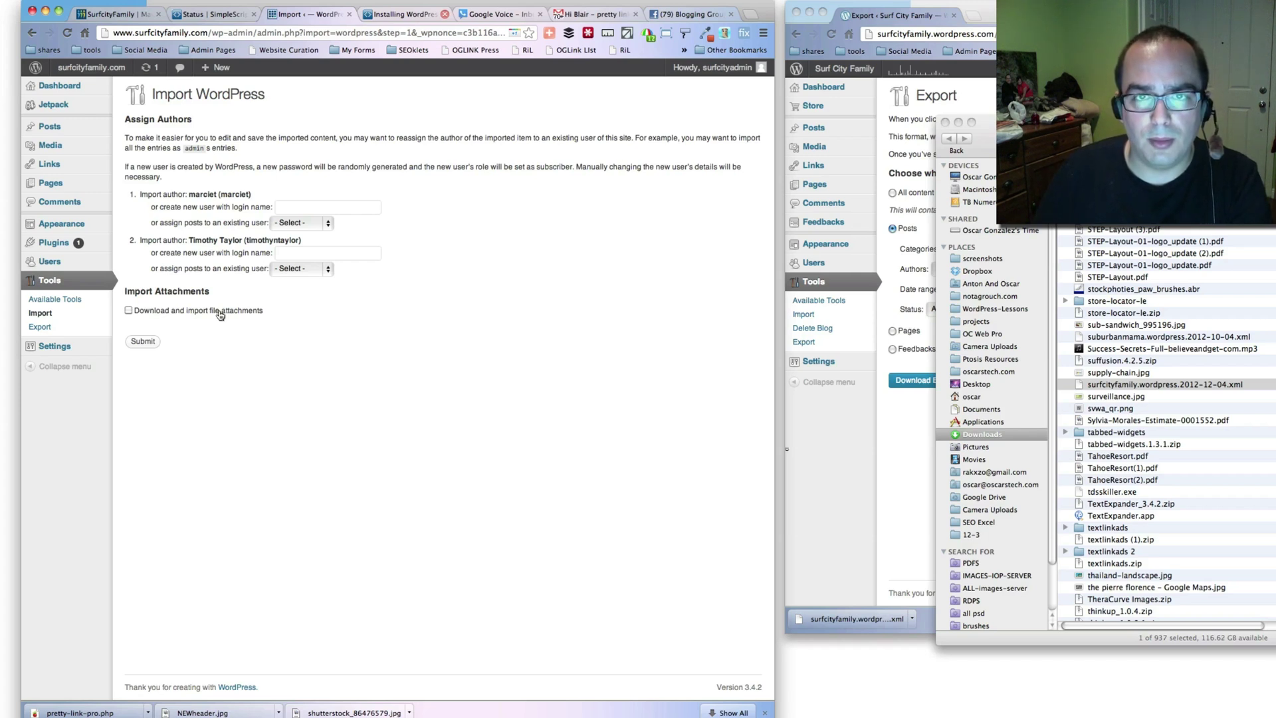
# Compare with the original Surf City Family blog, then submit the import with file attachments downloaded
pyautogui.click(985, 83)
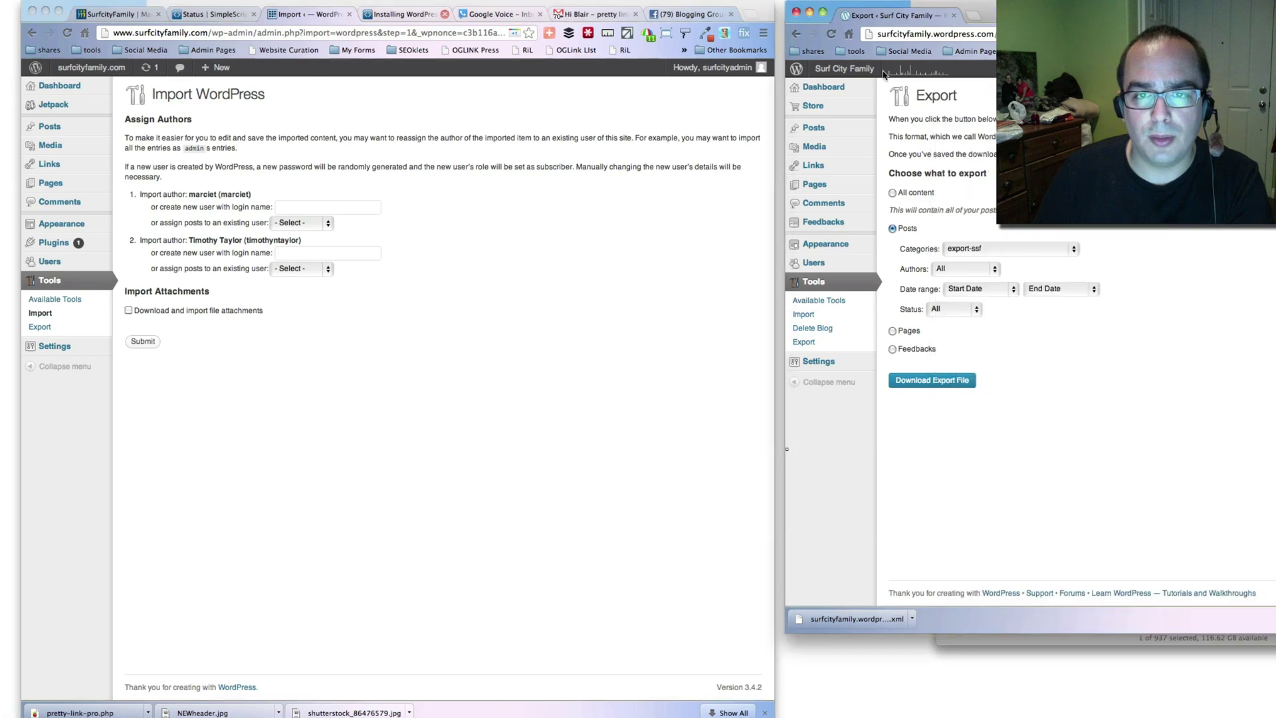
pyautogui.click(834, 70)
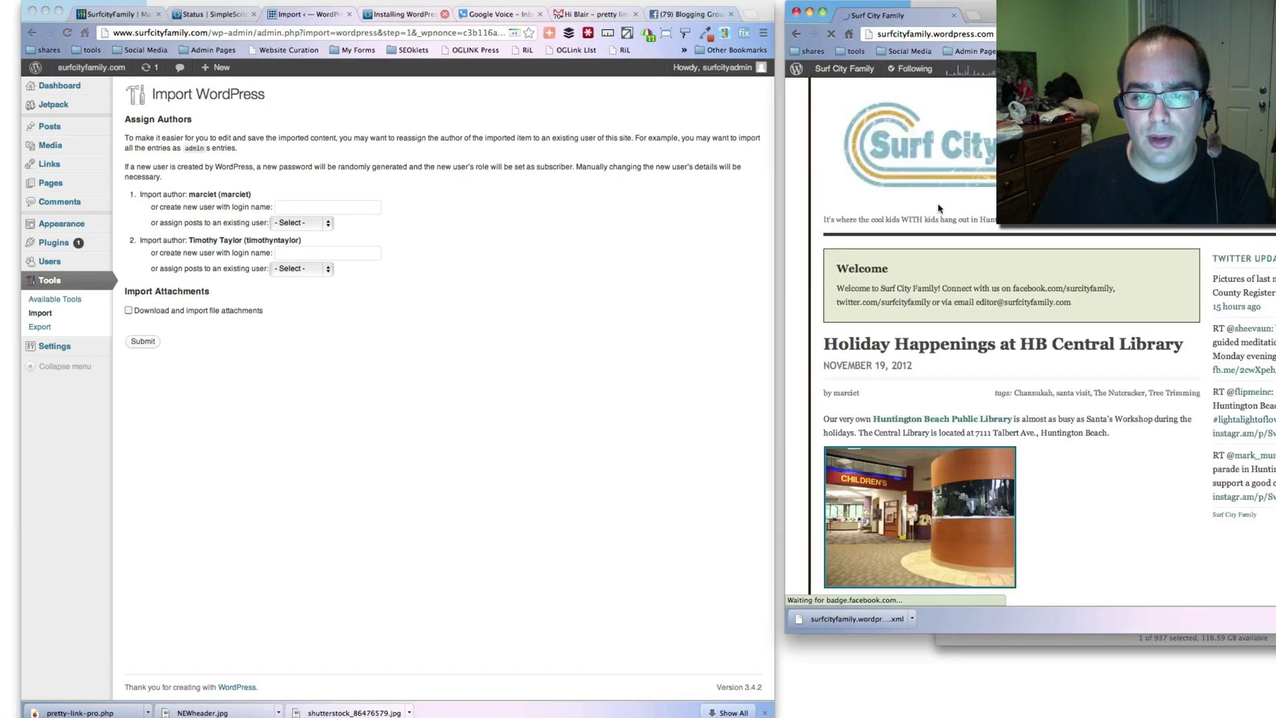
pyautogui.scroll(-10, 903, 199)
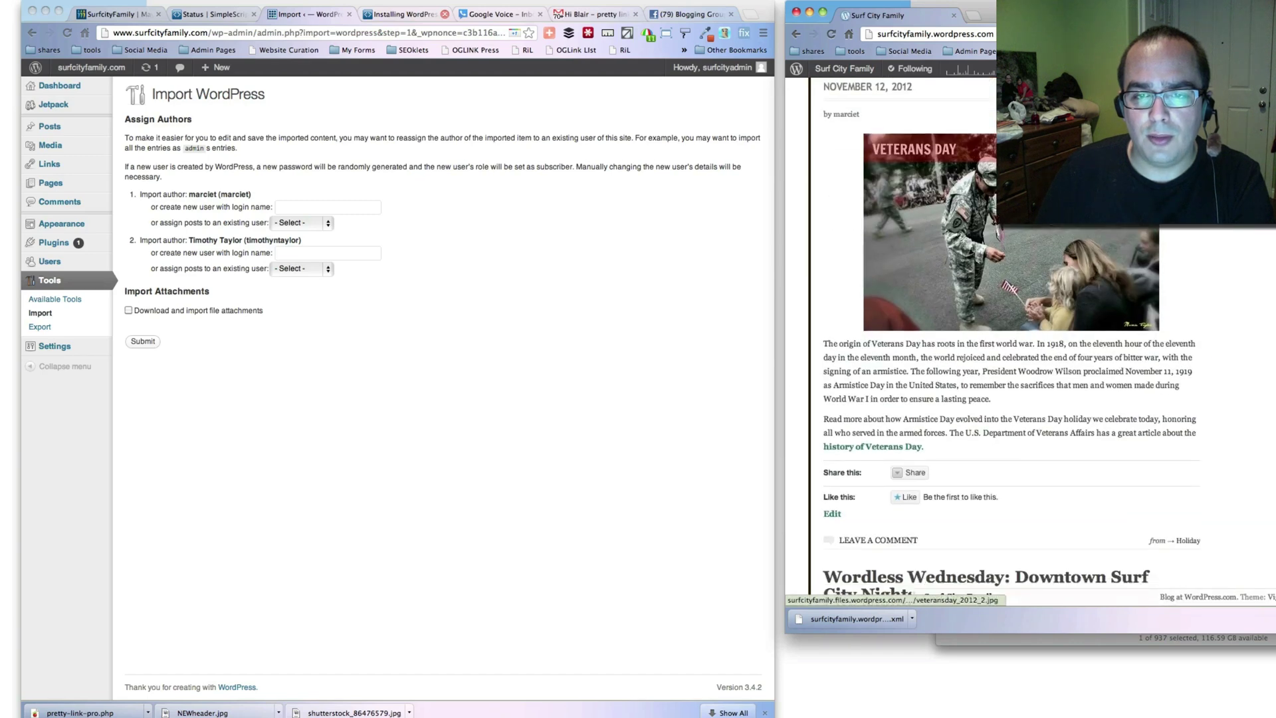
pyautogui.scroll(-15, 1010, 332)
pyautogui.scroll(3, 1010, 332)
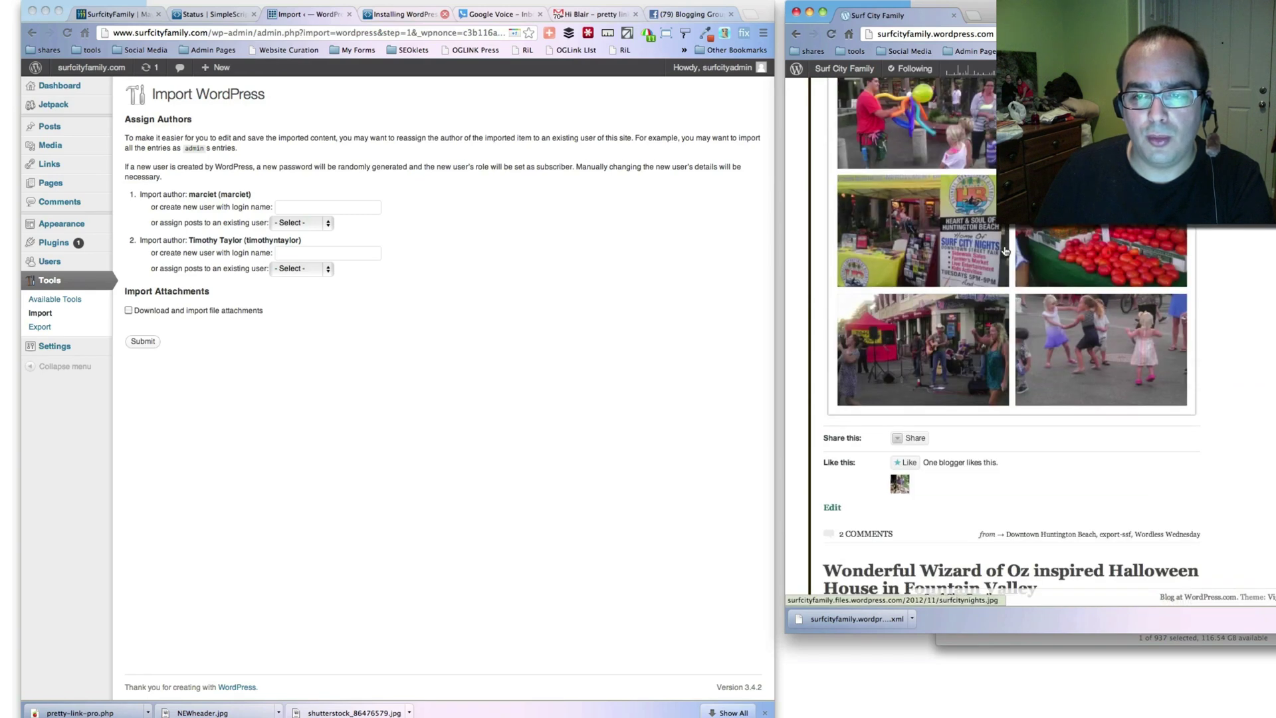
pyautogui.scroll(5, 1006, 251)
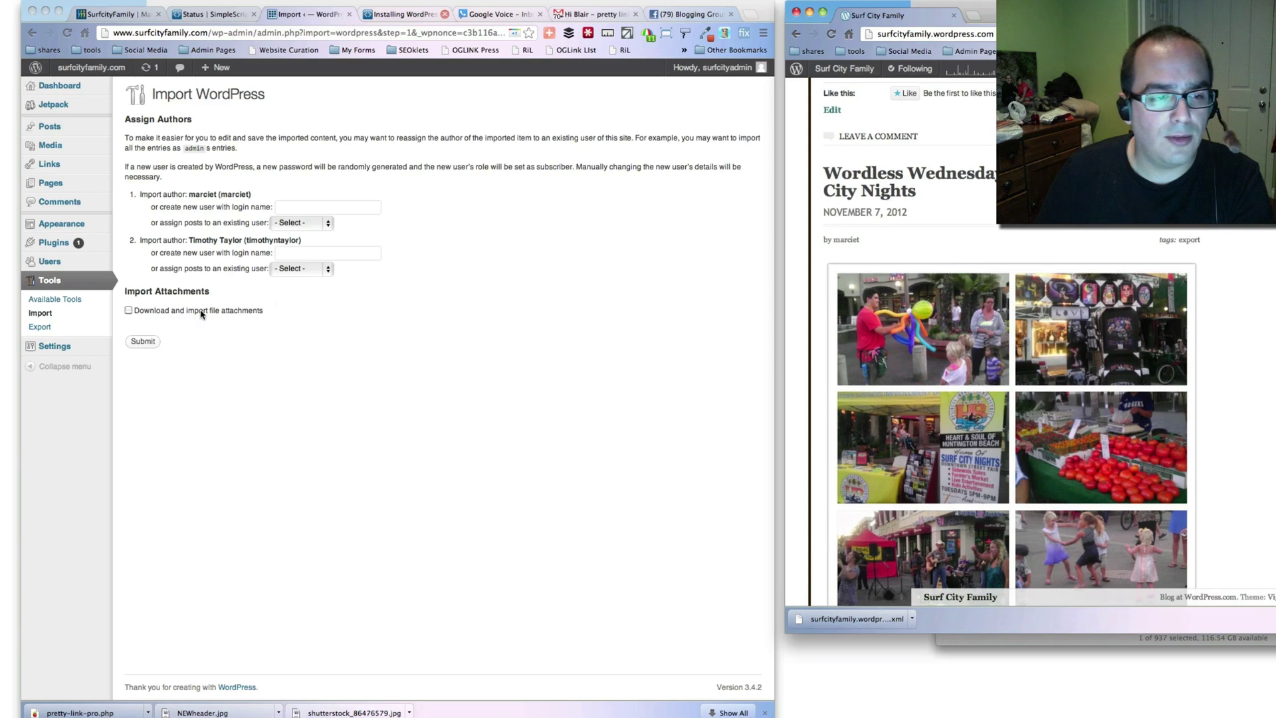
pyautogui.click(319, 314)
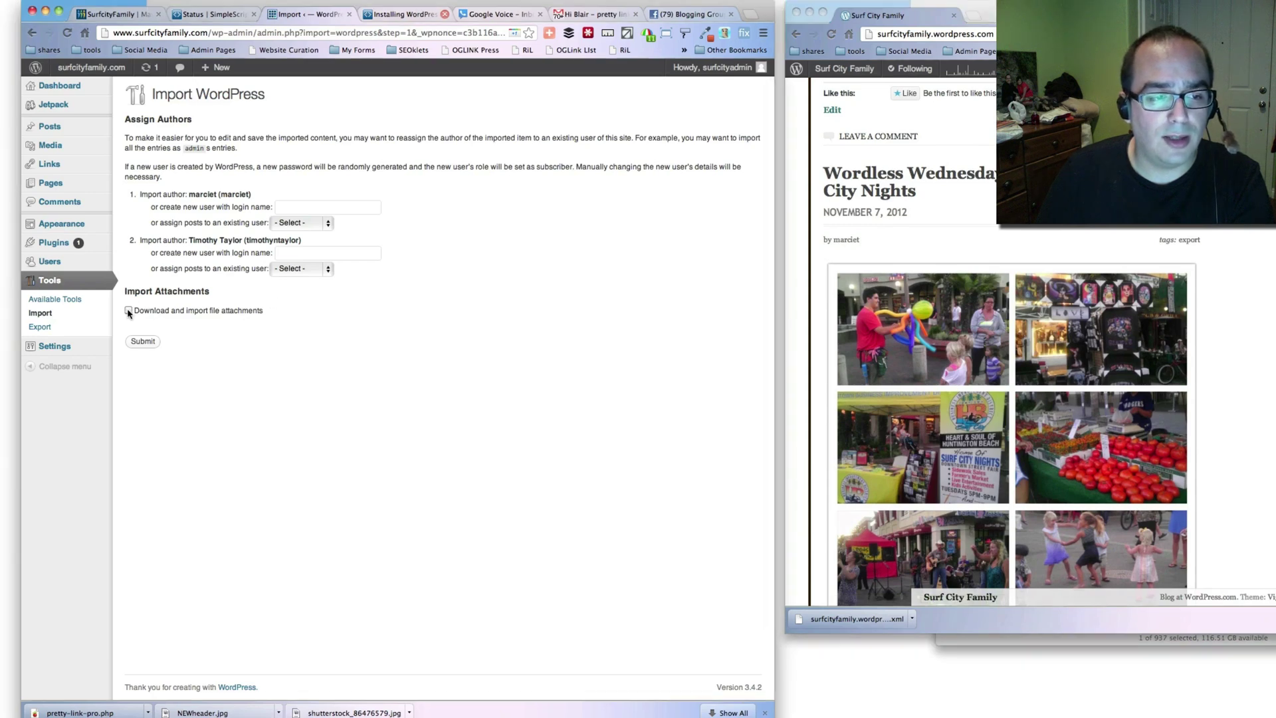
pyautogui.click(143, 341)
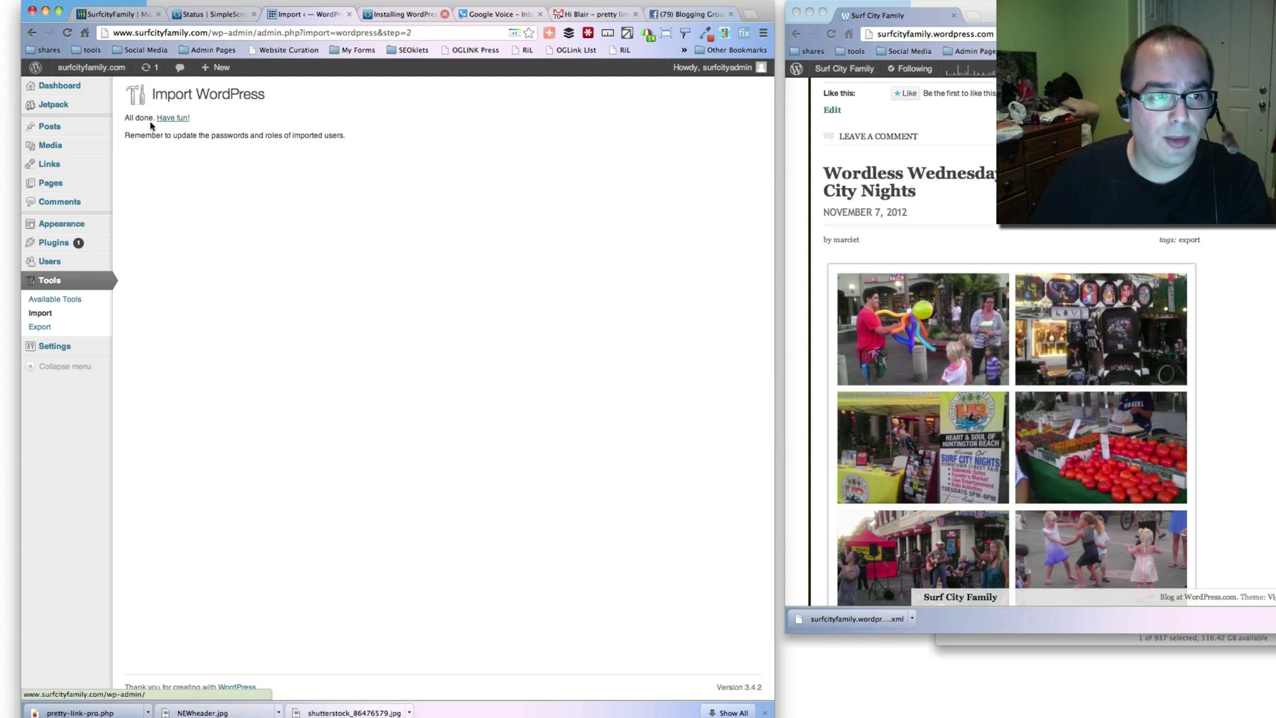
# Open Posts > All Posts to confirm 46 published imported posts across 3 pages
pyautogui.moveTo(59, 126)
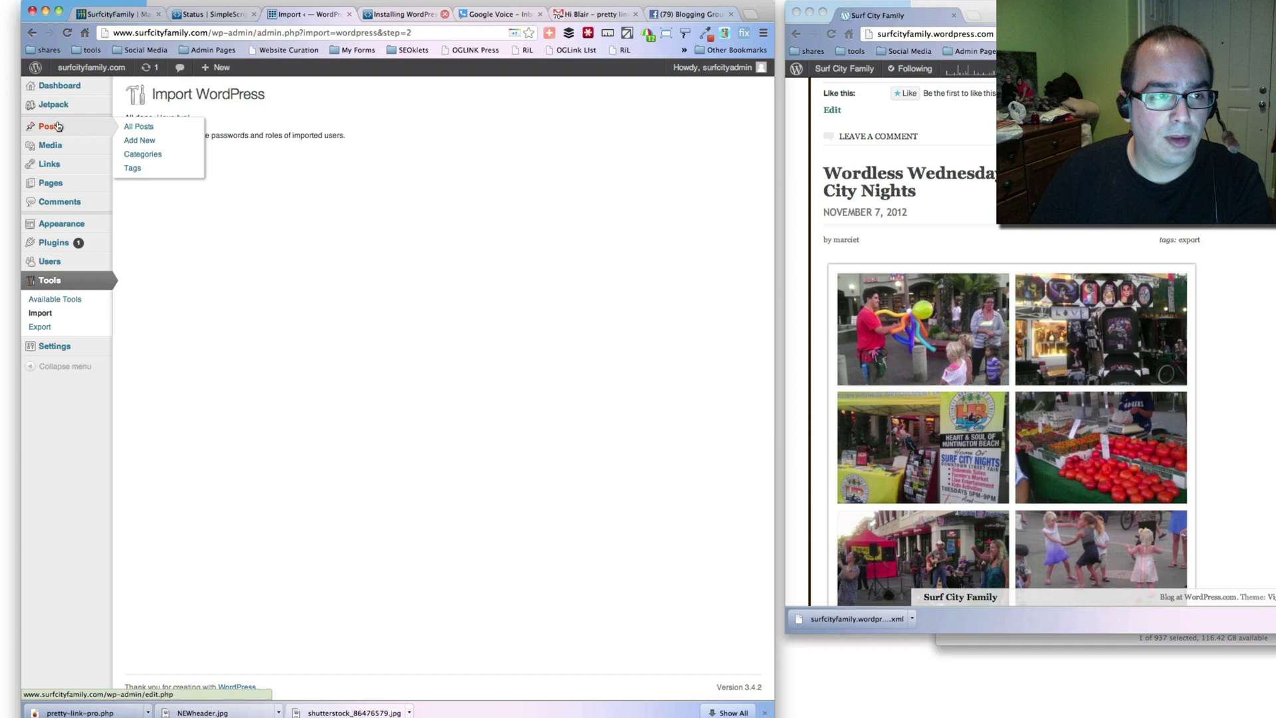
pyautogui.click(139, 126)
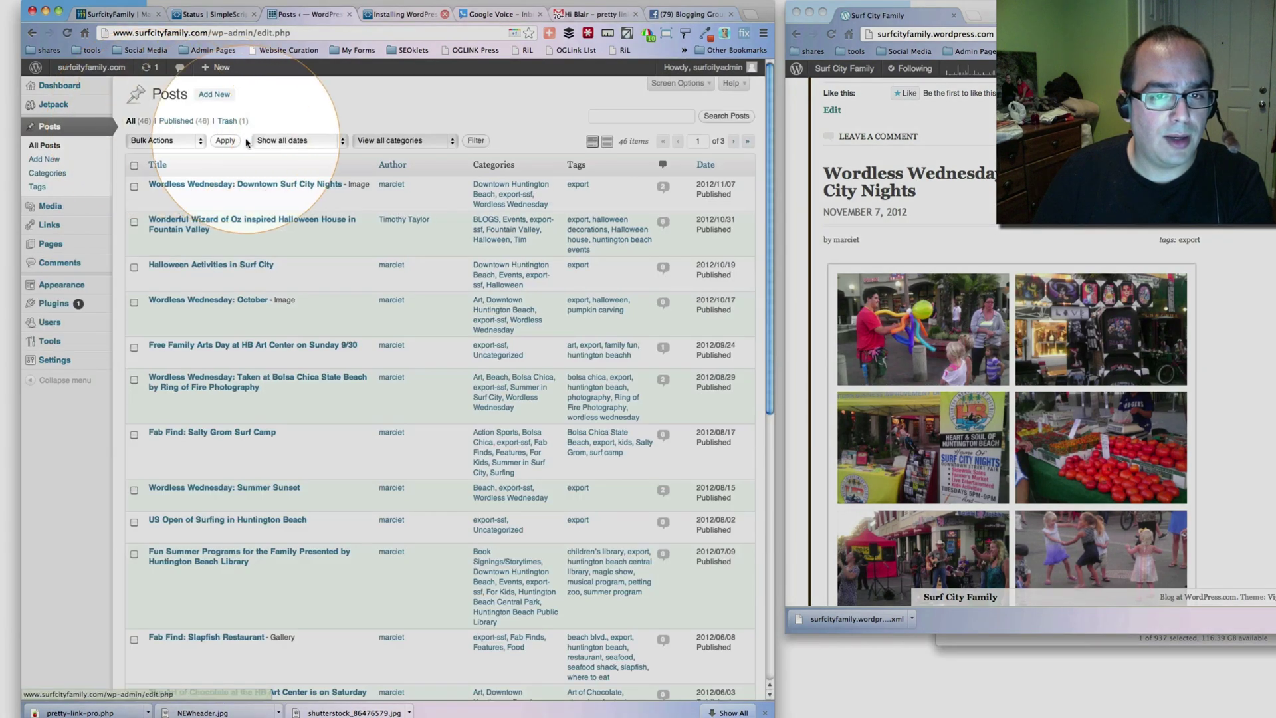
pyautogui.scroll(-10, 251, 149)
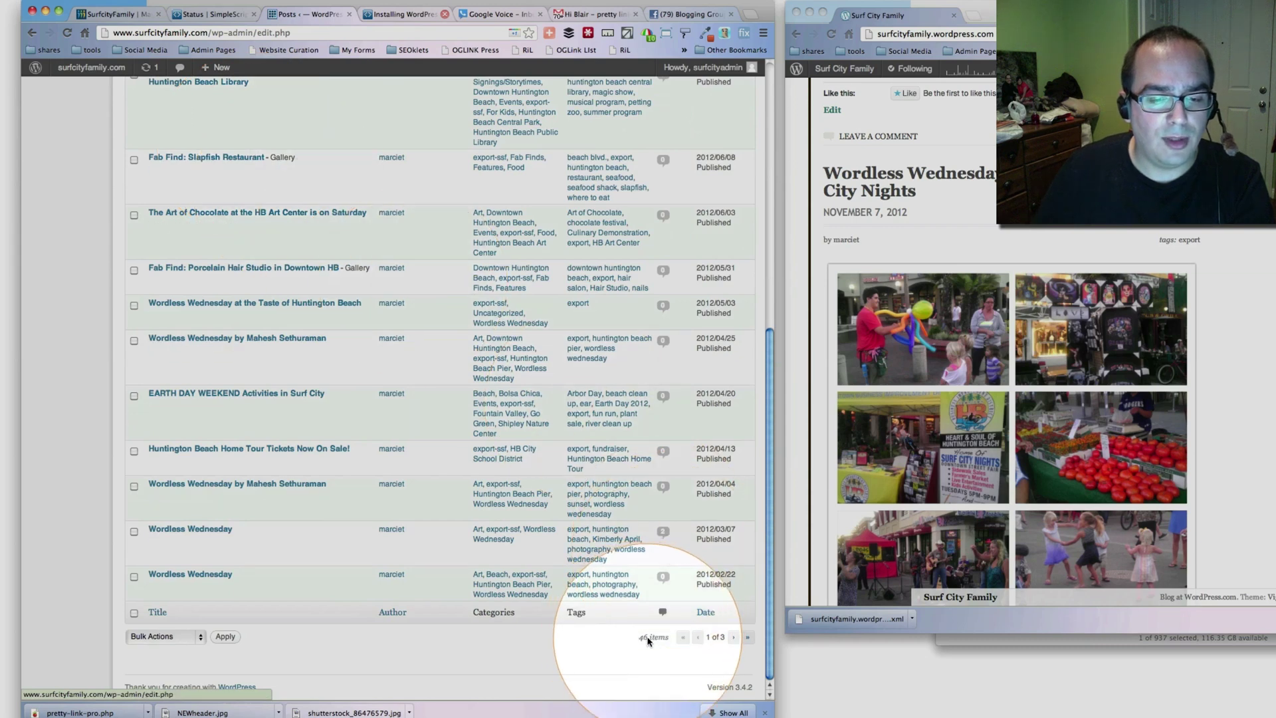
pyautogui.scroll(10, 578, 575)
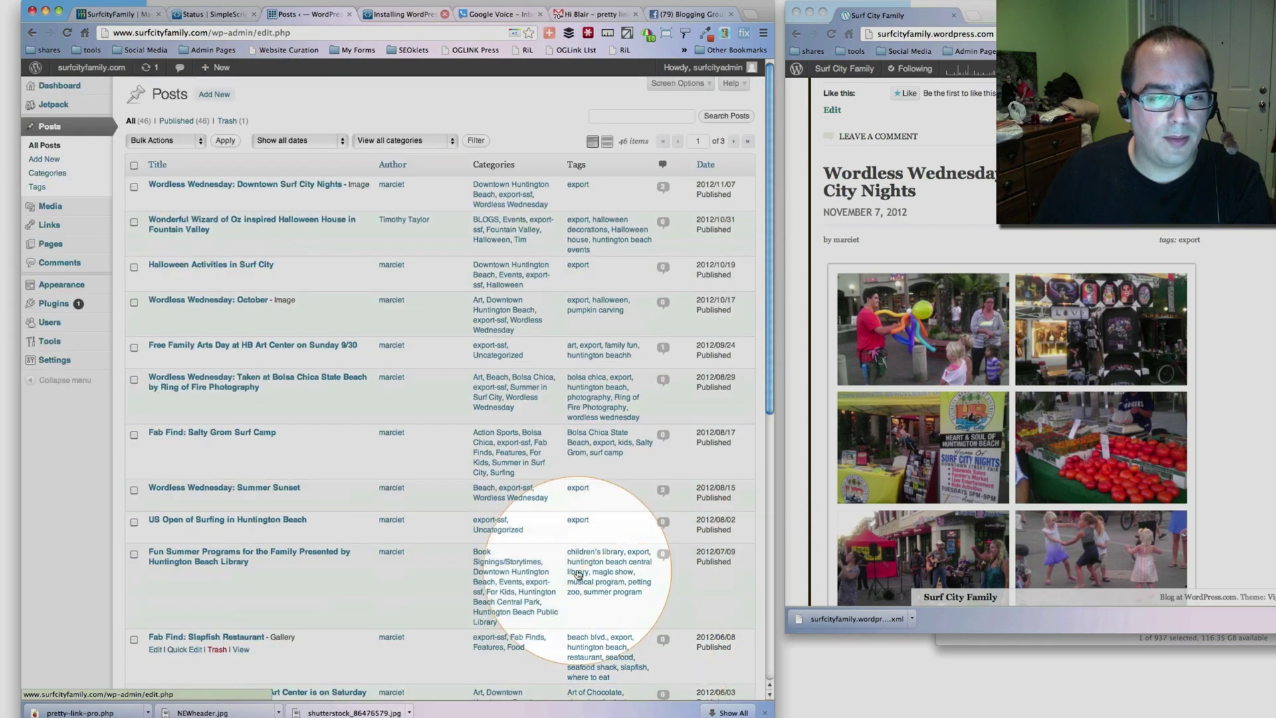
# Visit the public site and compare its posts with the original WordPress.com blog
pyautogui.click(89, 87)
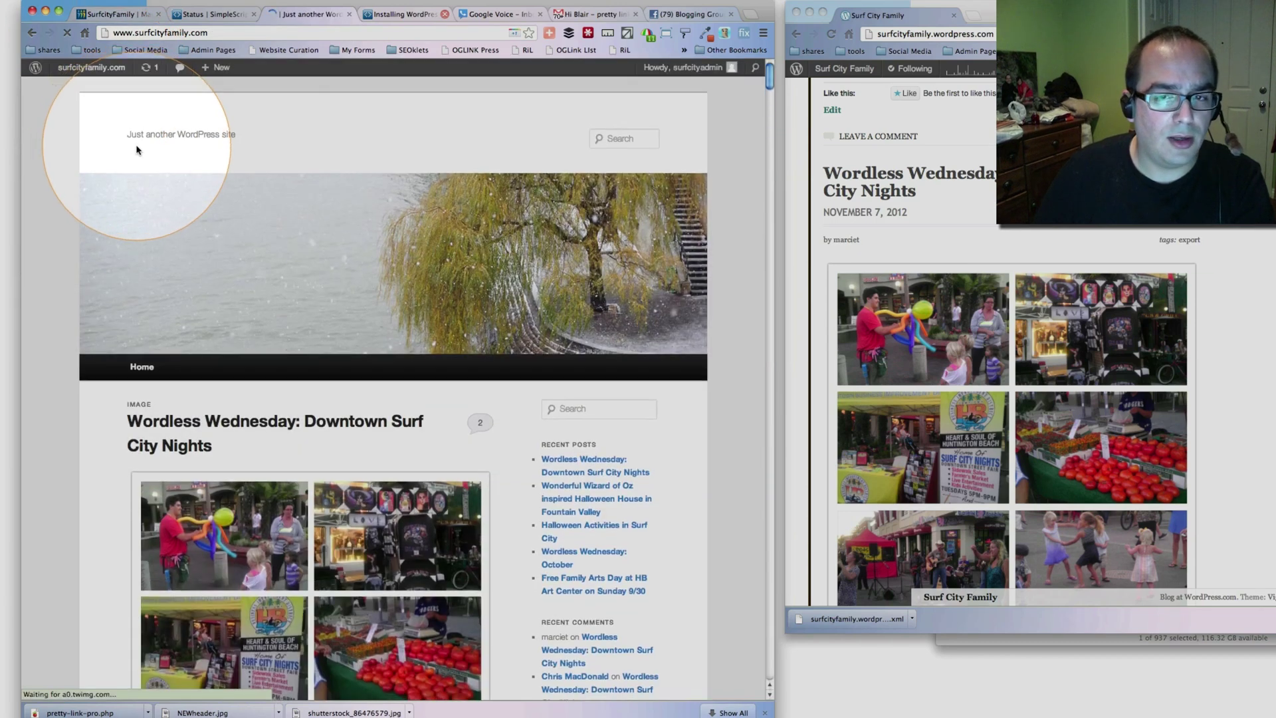
pyautogui.scroll(-5, 137, 148)
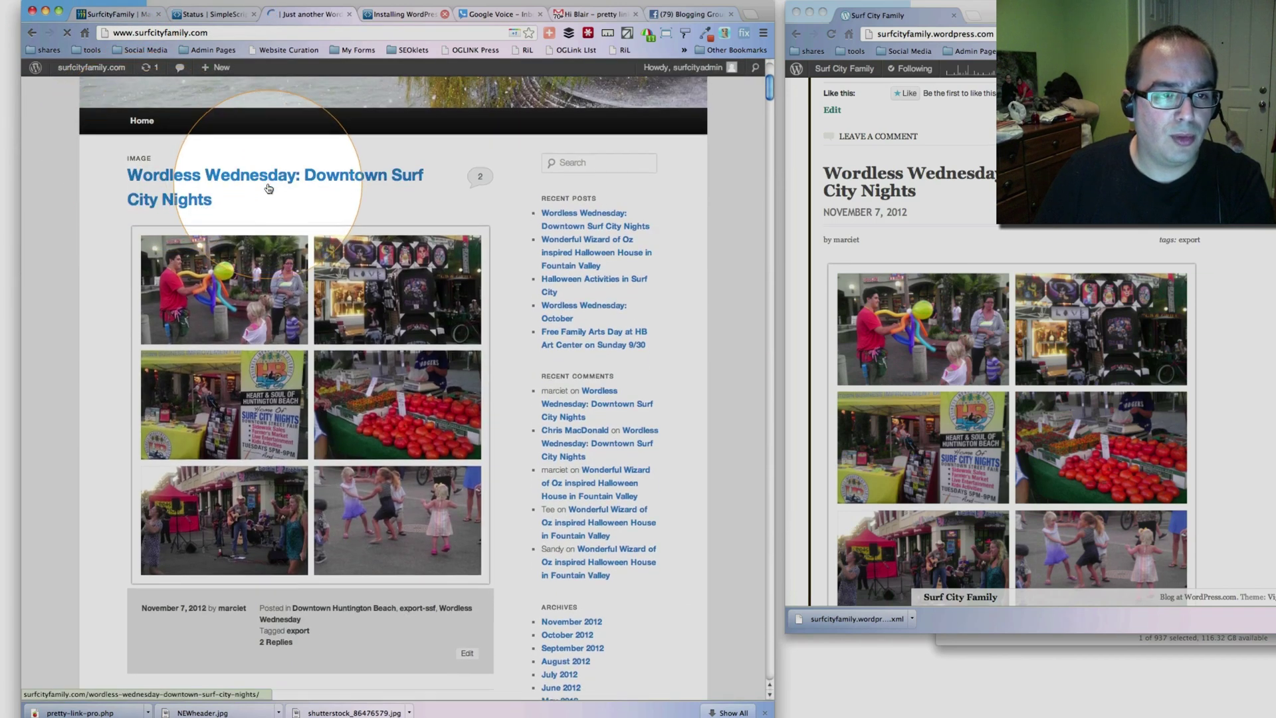
pyautogui.scroll(-1, 385, 179)
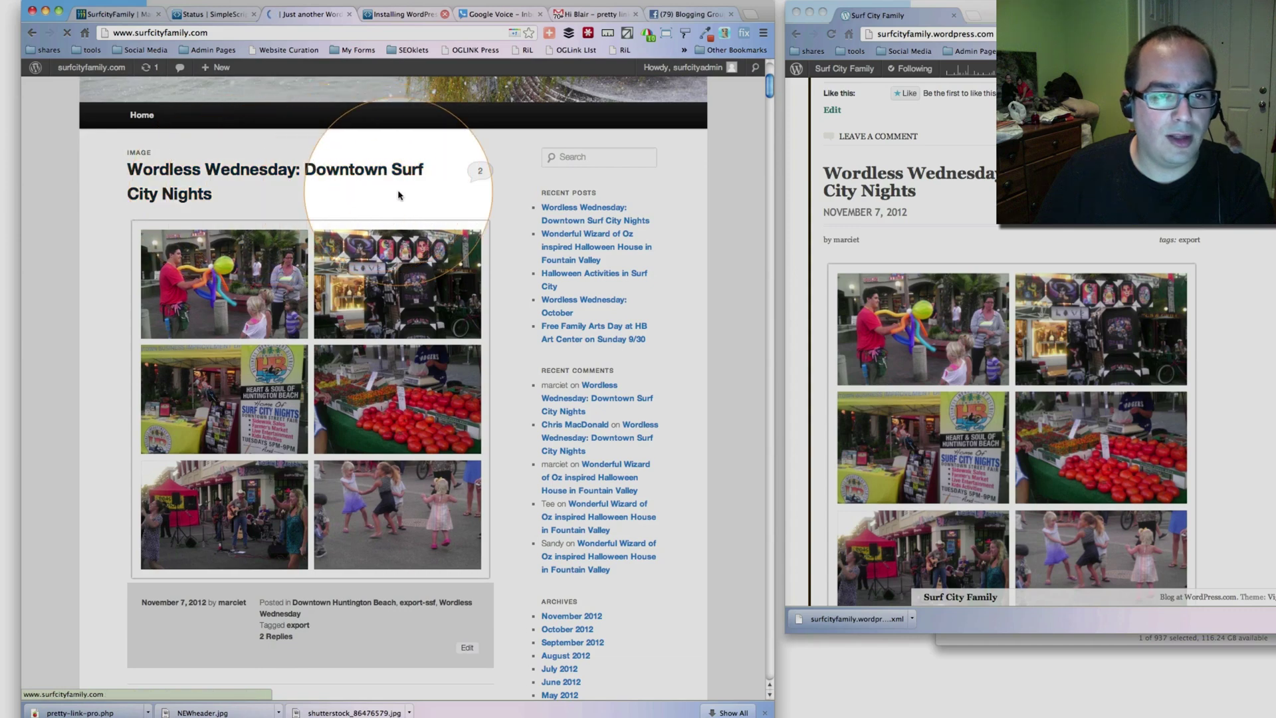
pyautogui.scroll(-1, 977, 173)
pyautogui.click(939, 171)
pyautogui.scroll(-10, 392, 200)
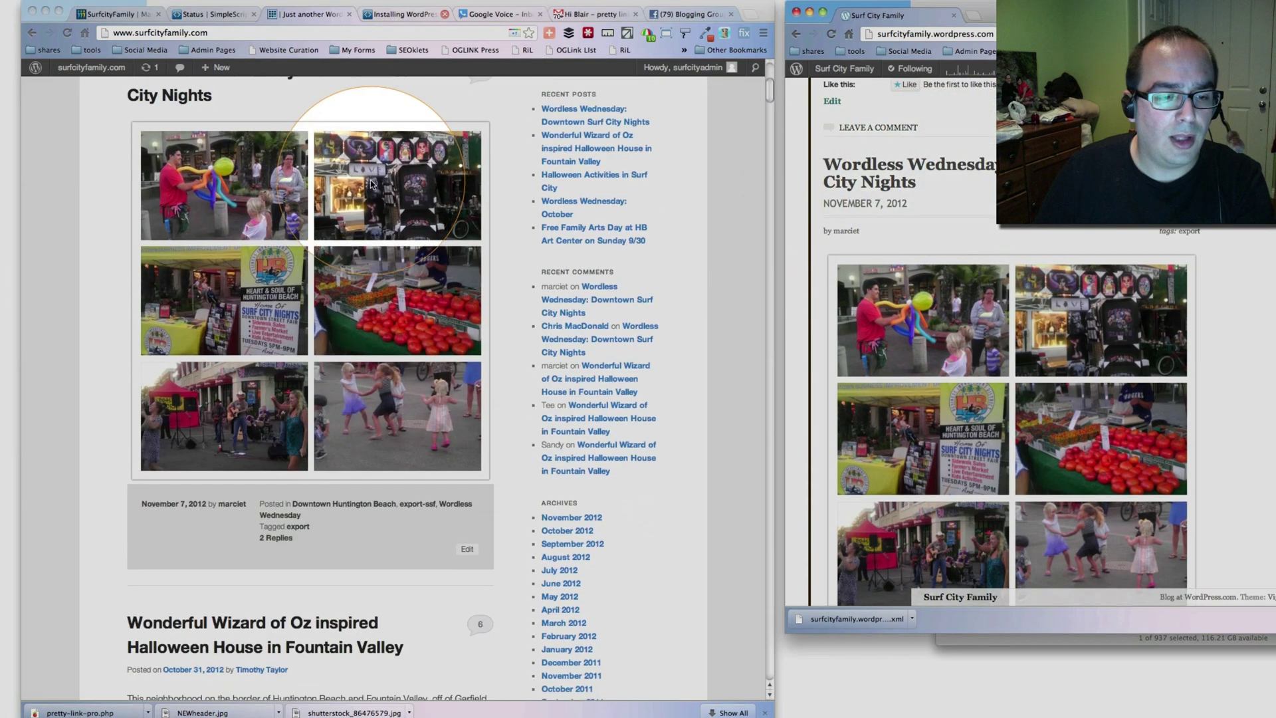
pyautogui.scroll(12, 372, 323)
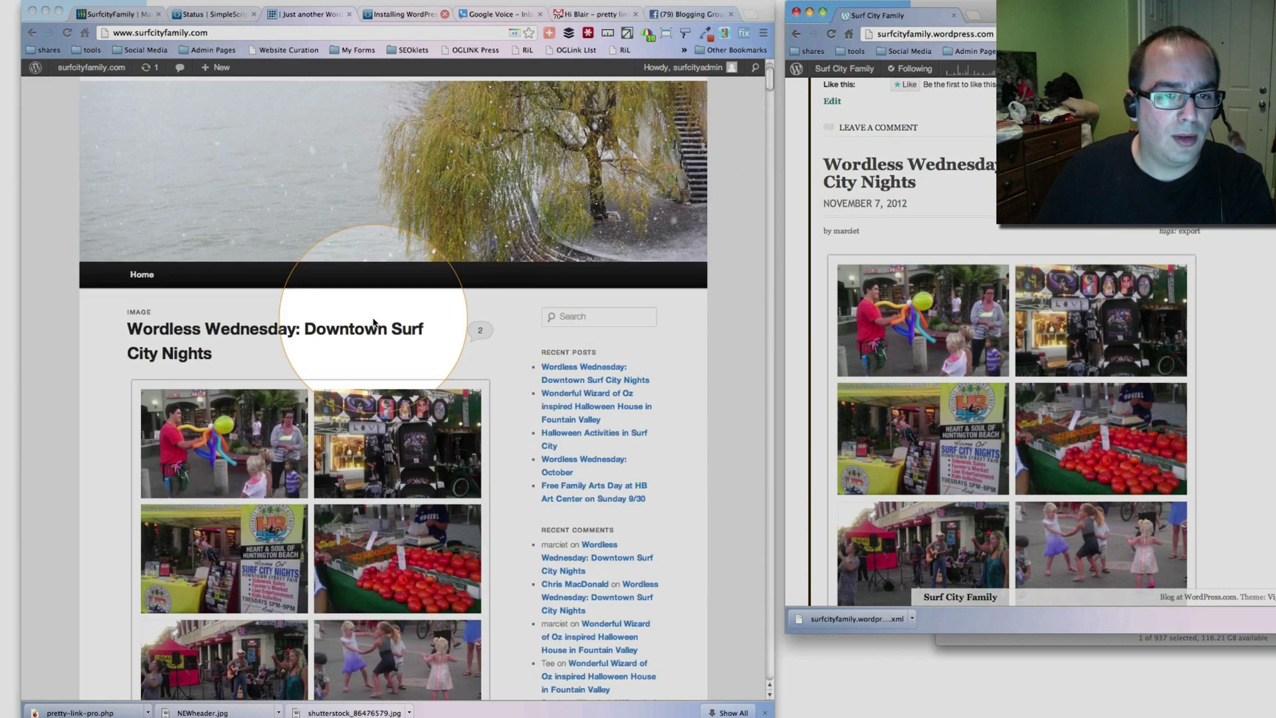
# Open the Downtown Surf City Nights comments, view the first gallery photo full size, and go back
pyautogui.click(480, 332)
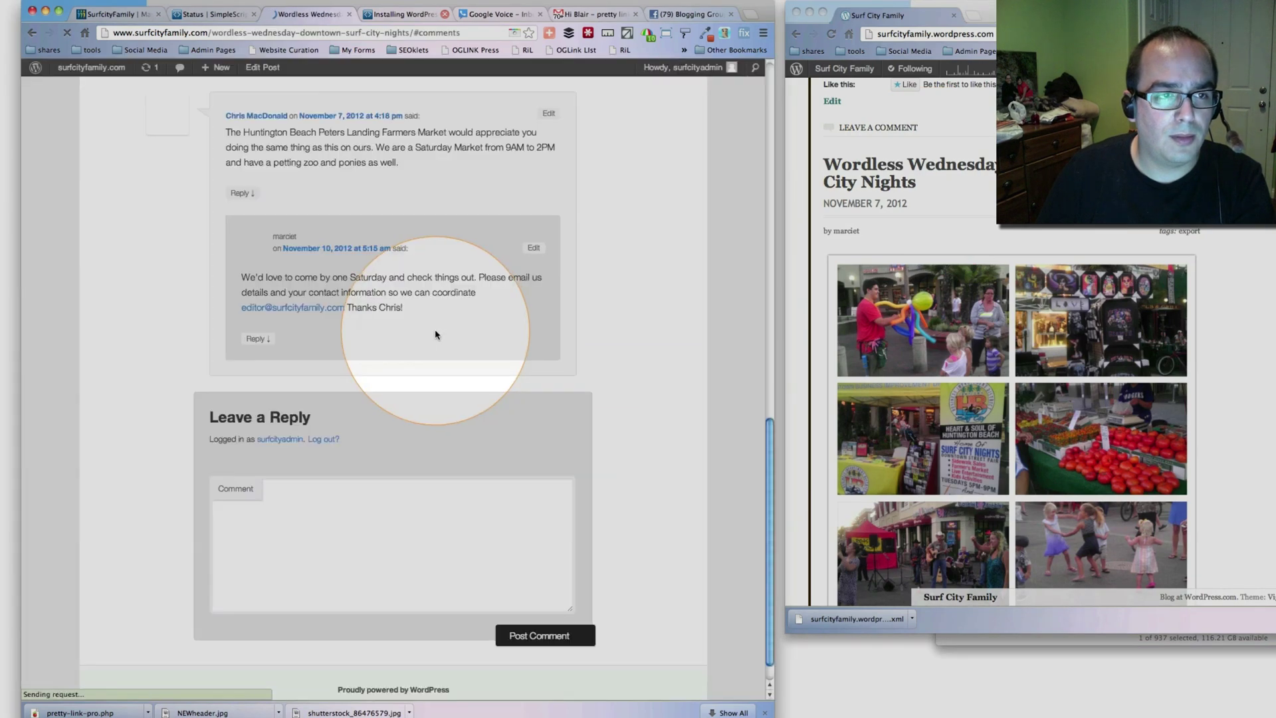
pyautogui.scroll(4, 436, 333)
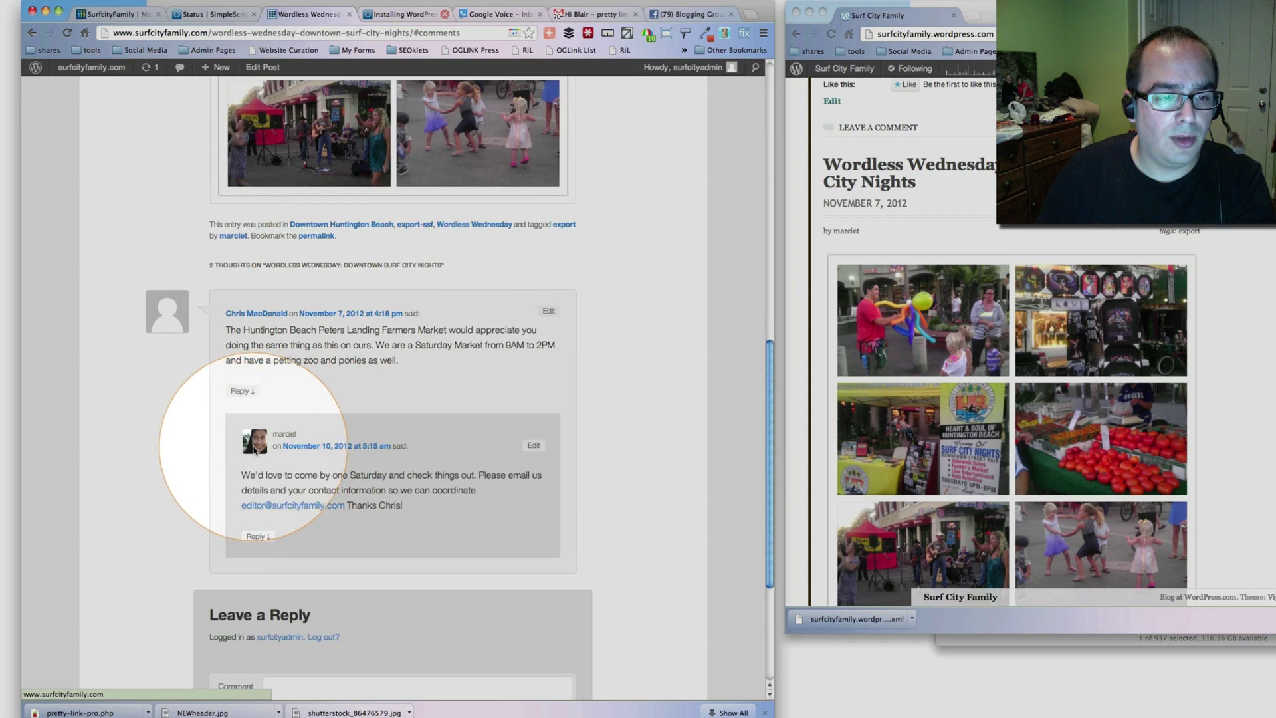
pyautogui.scroll(1, 256, 452)
pyautogui.scroll(5, 256, 453)
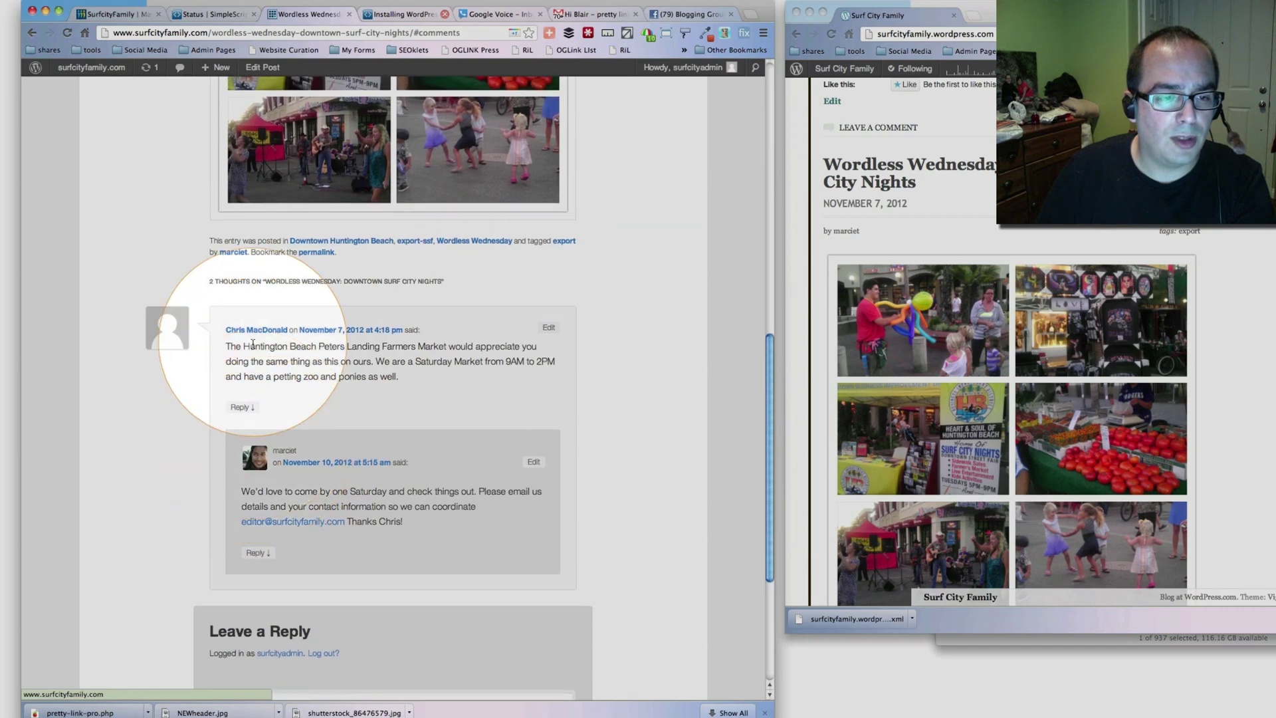
pyautogui.click(280, 241)
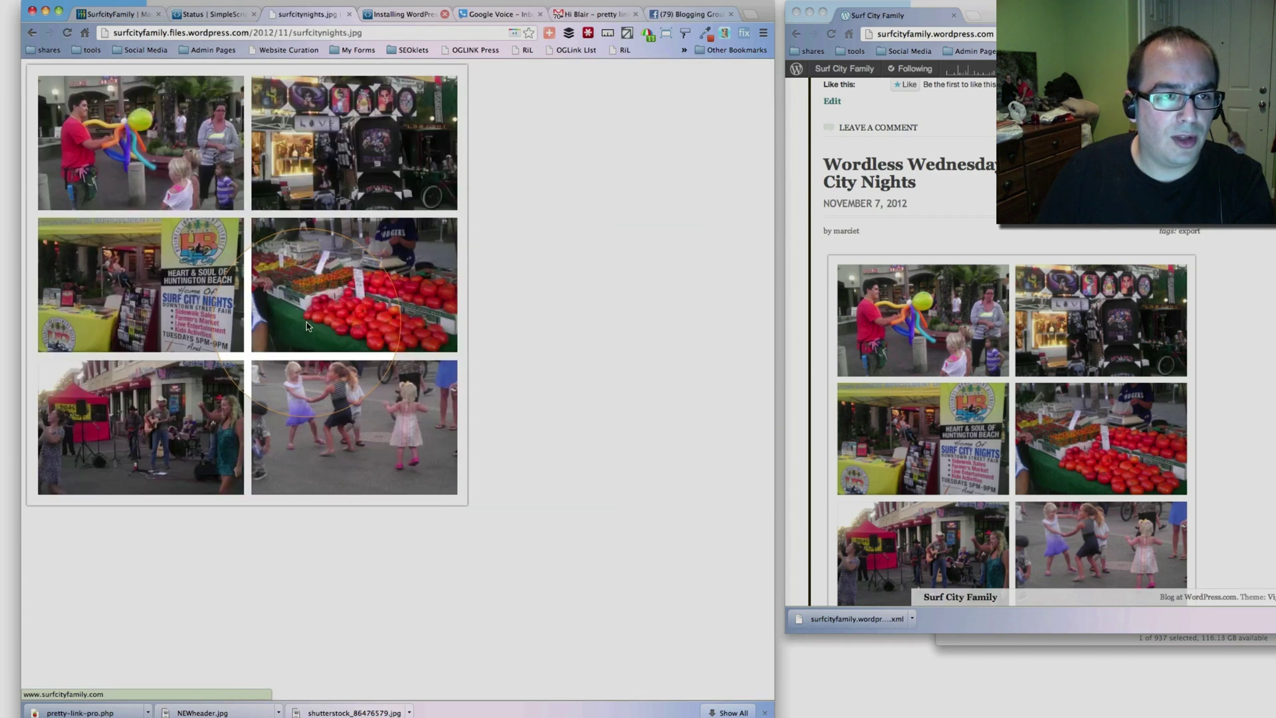
pyautogui.press('super+Left')
pyautogui.scroll(6, 311, 331)
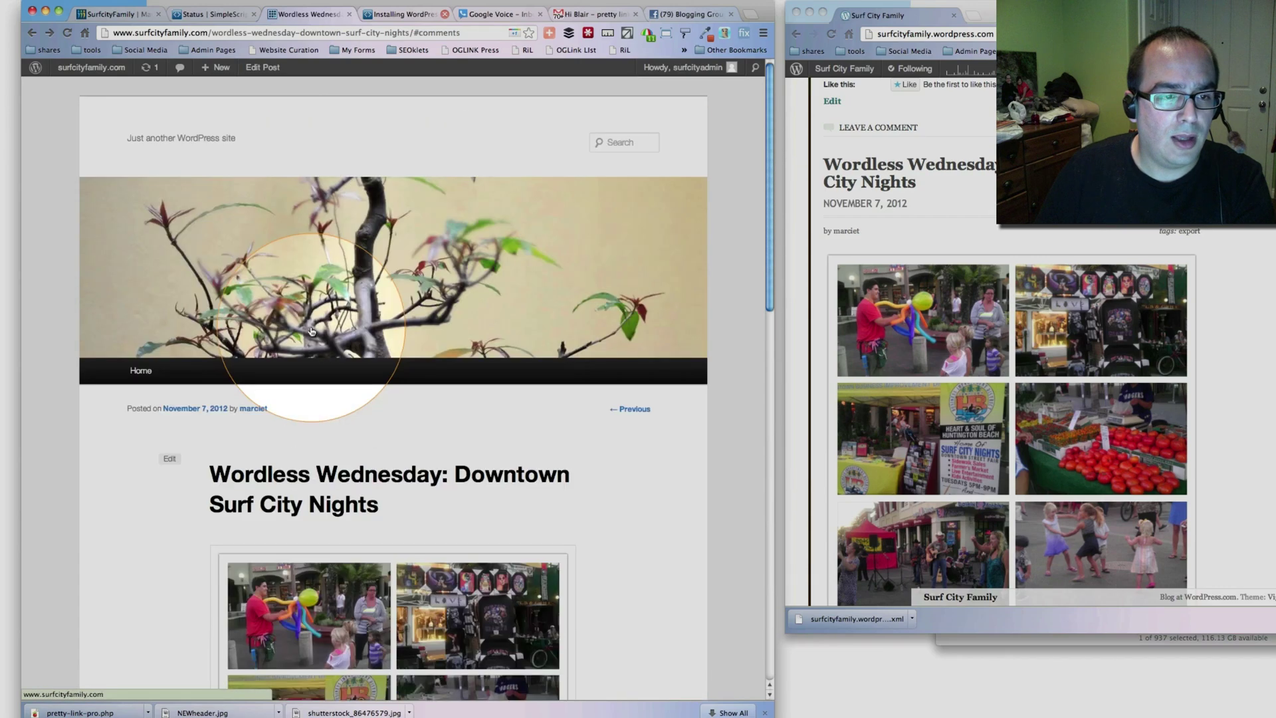
# Go to Home and scroll through the imported posts and sidebar widgets, topped by 'Wordless Wednesday: Downtown Surf City Nights'
pyautogui.click(140, 372)
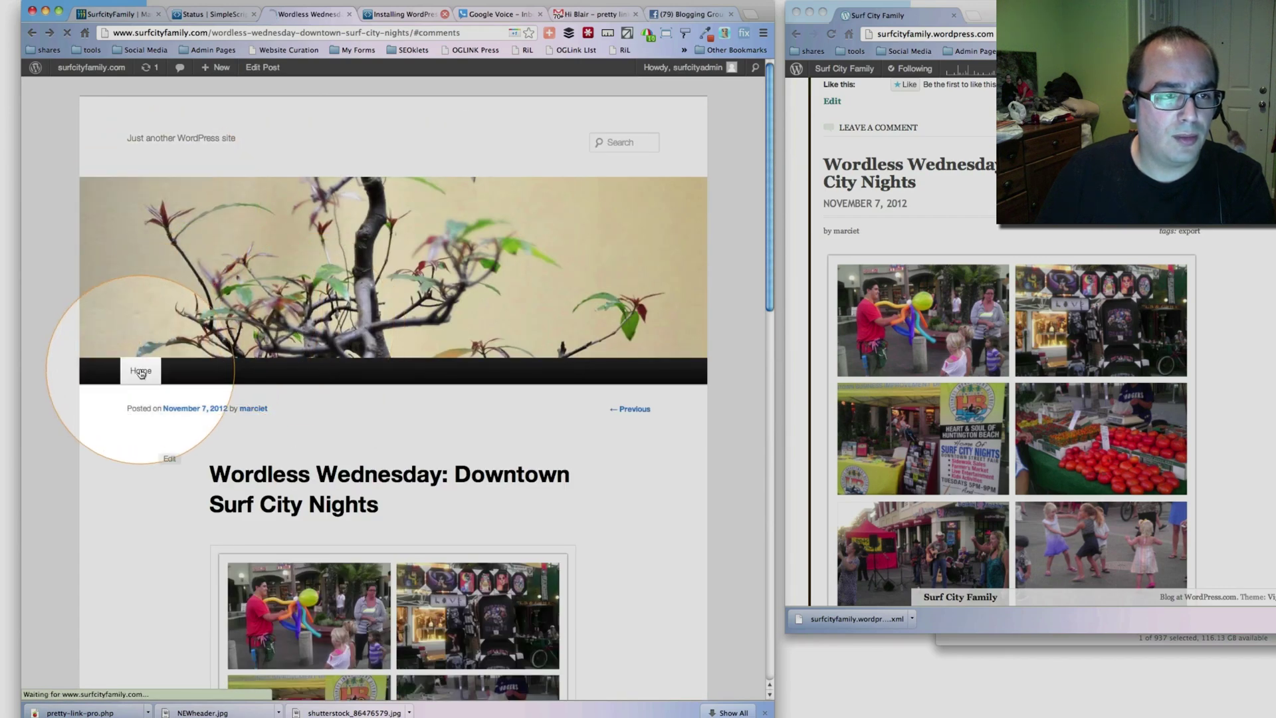
pyautogui.scroll(-4, 246, 320)
pyautogui.scroll(-4, 246, 319)
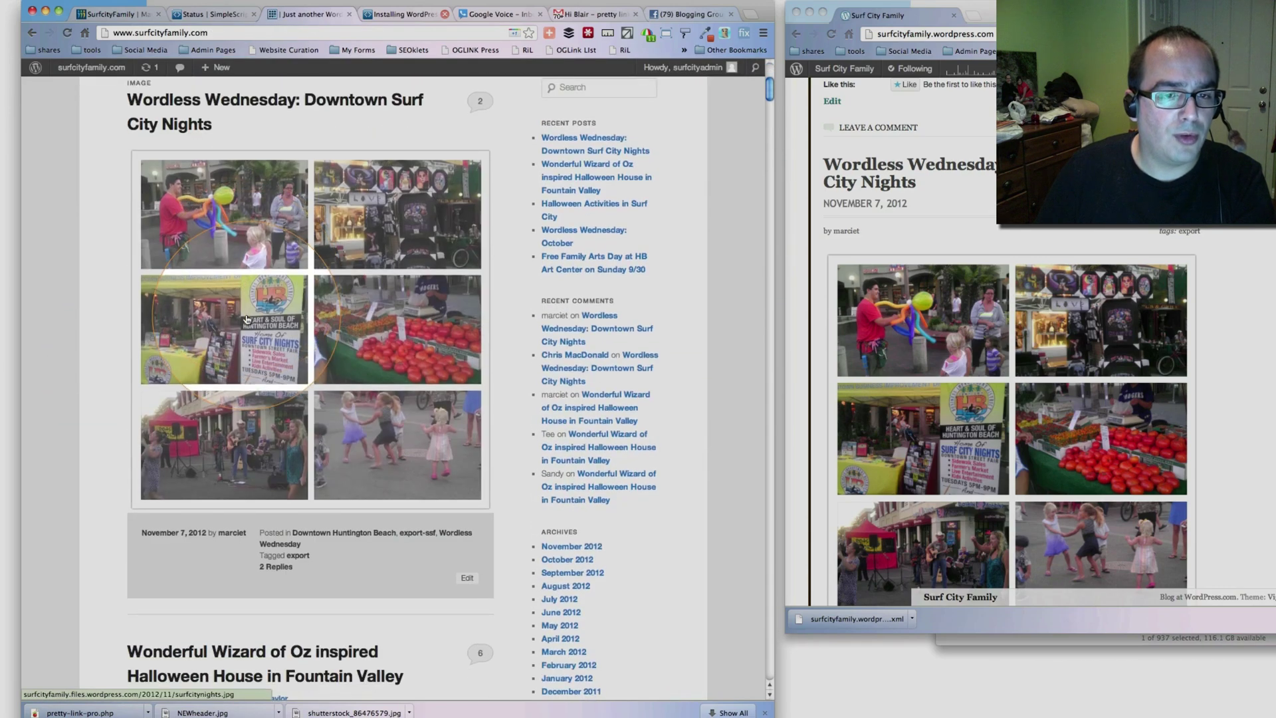
pyautogui.scroll(-14, 247, 319)
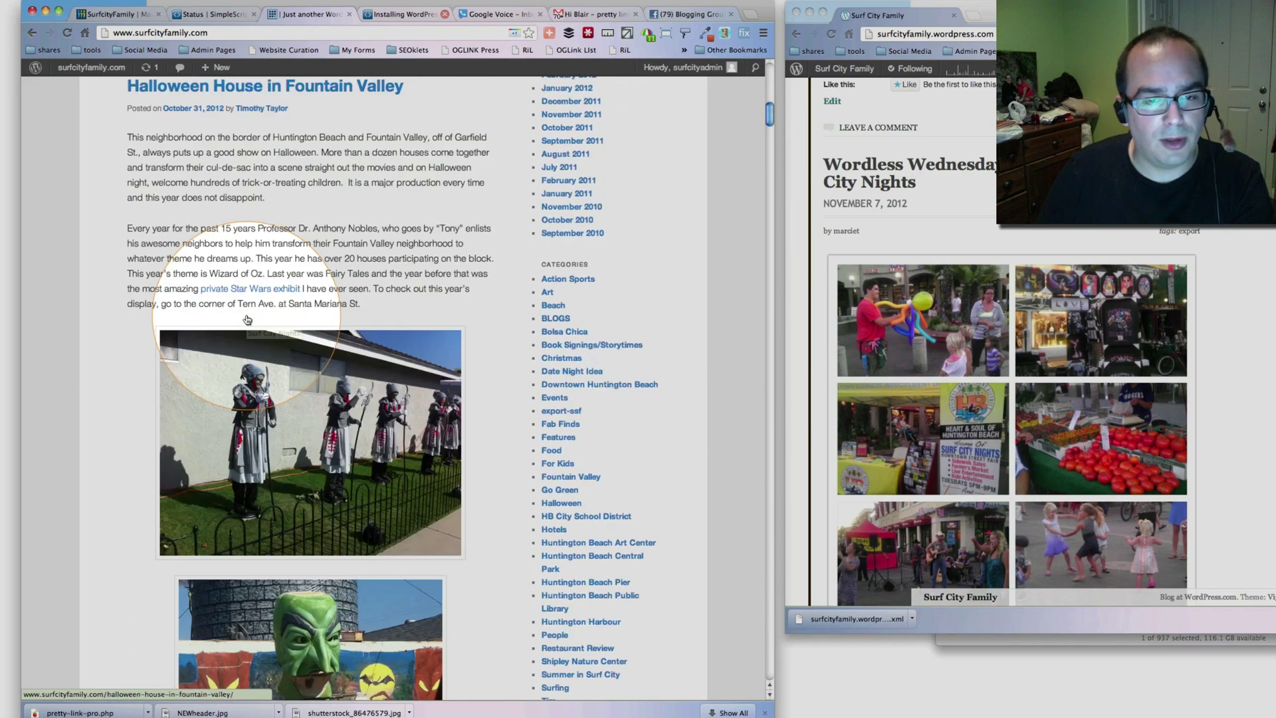
pyautogui.scroll(5, 246, 320)
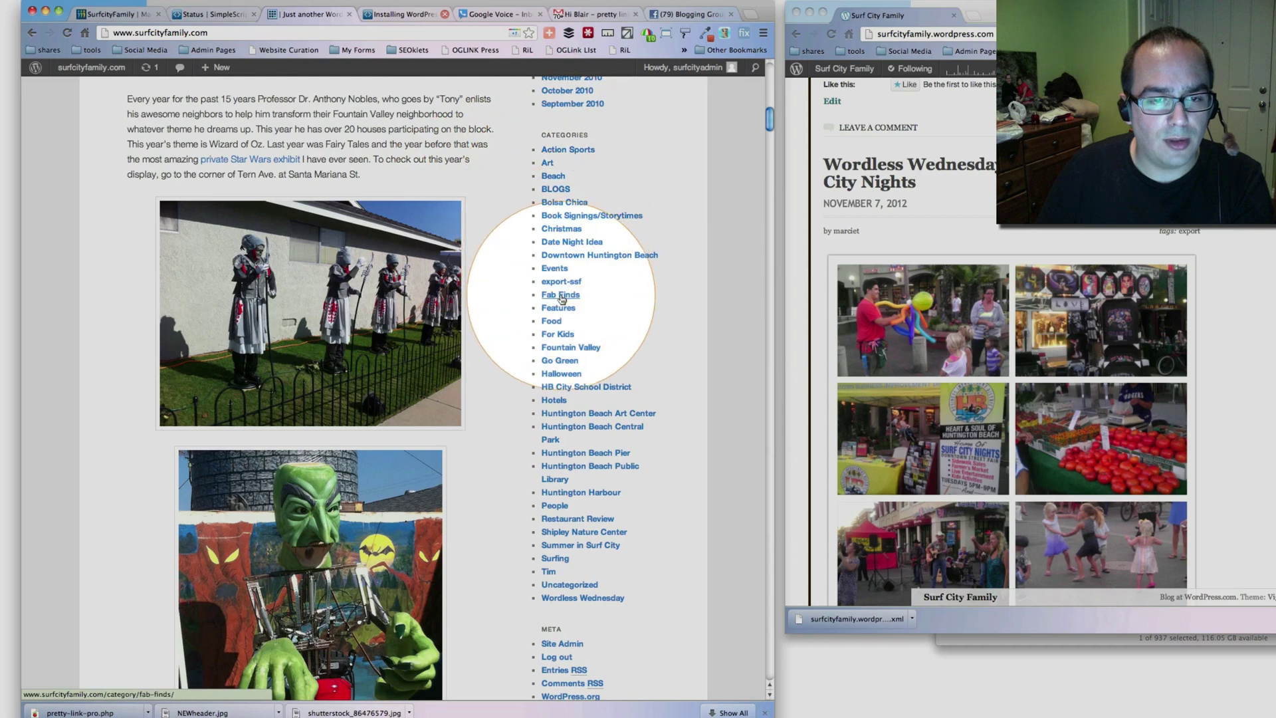
pyautogui.scroll(5, 499, 392)
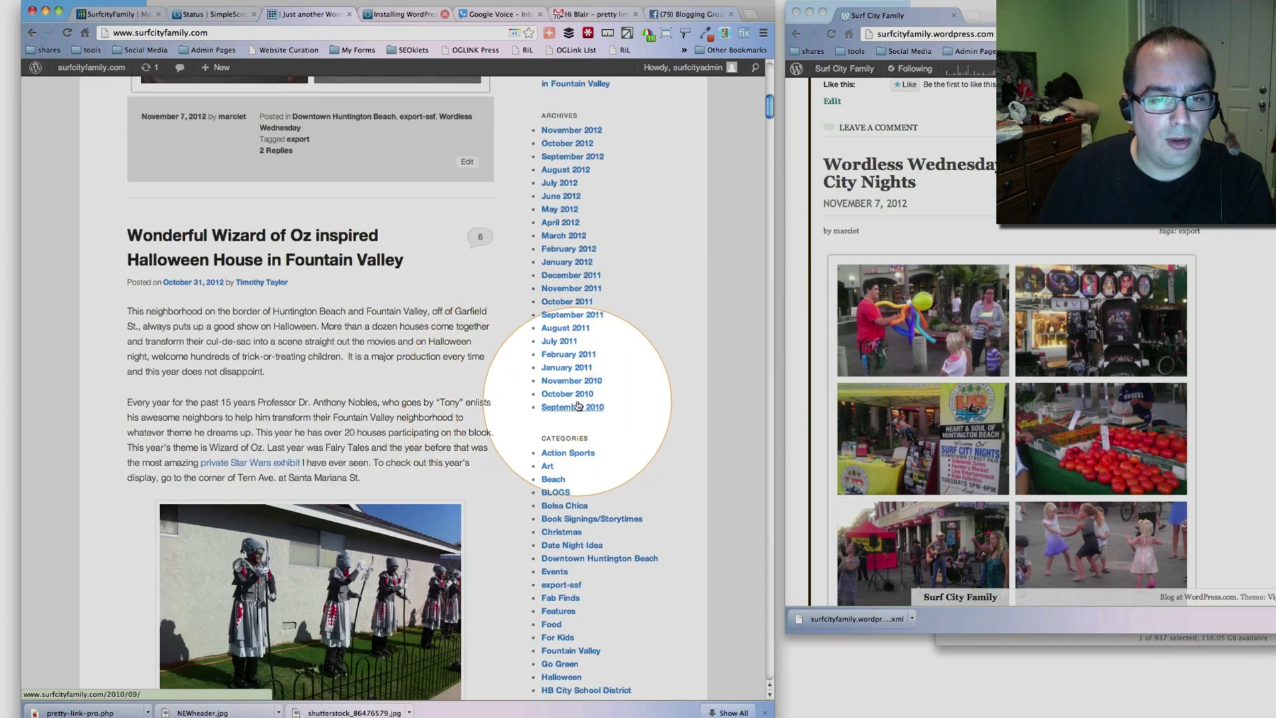
pyautogui.scroll(2, 577, 352)
pyautogui.scroll(4, 579, 343)
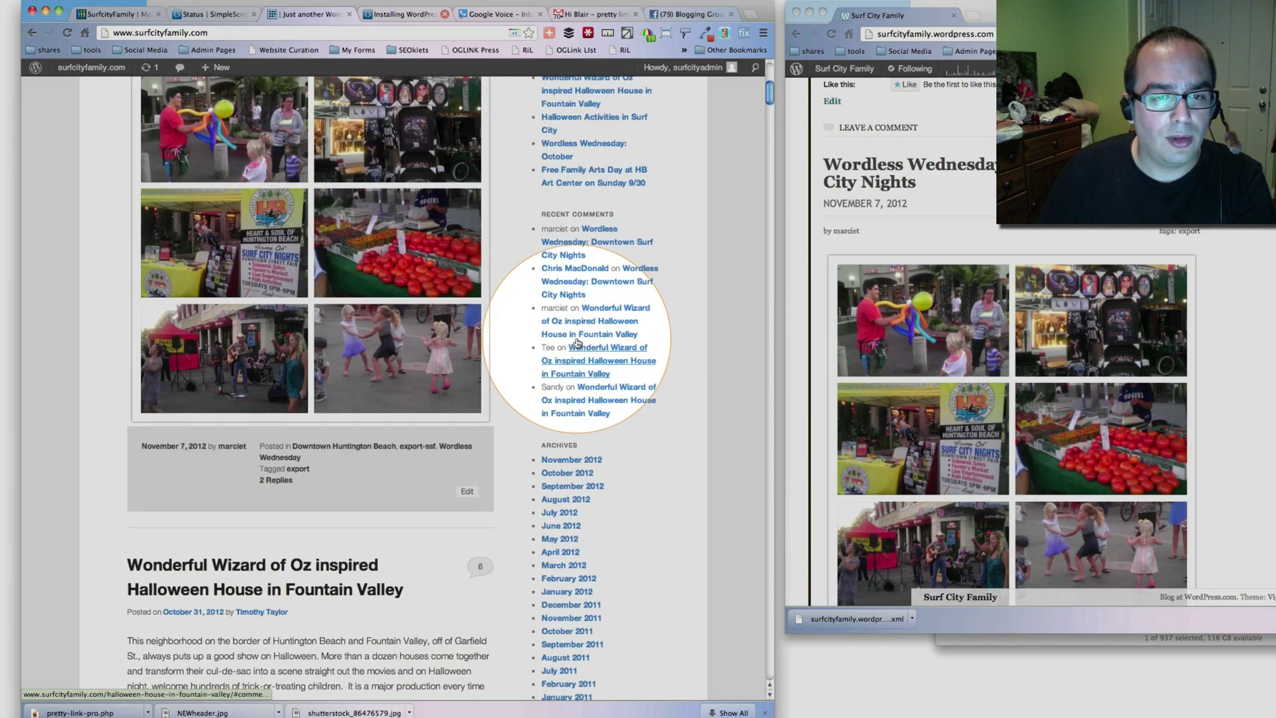
pyautogui.scroll(3, 552, 359)
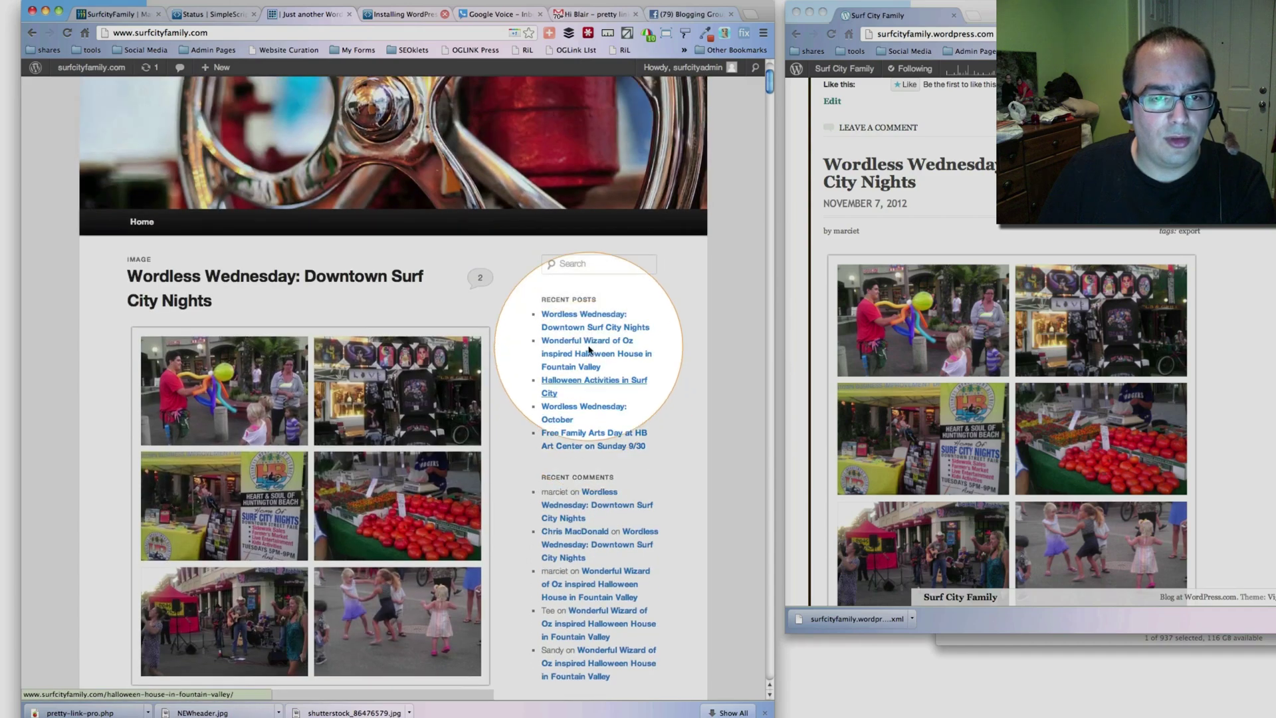
pyautogui.scroll(-15, 129, 241)
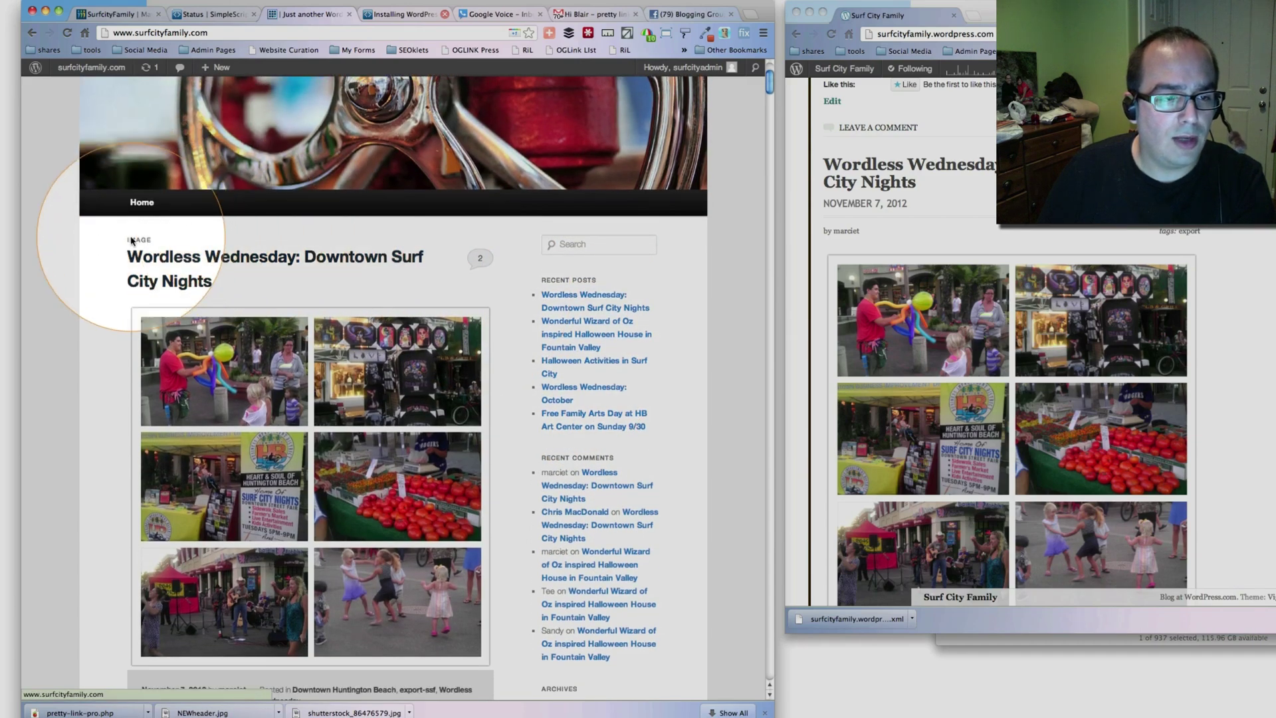
pyautogui.scroll(-15, 132, 241)
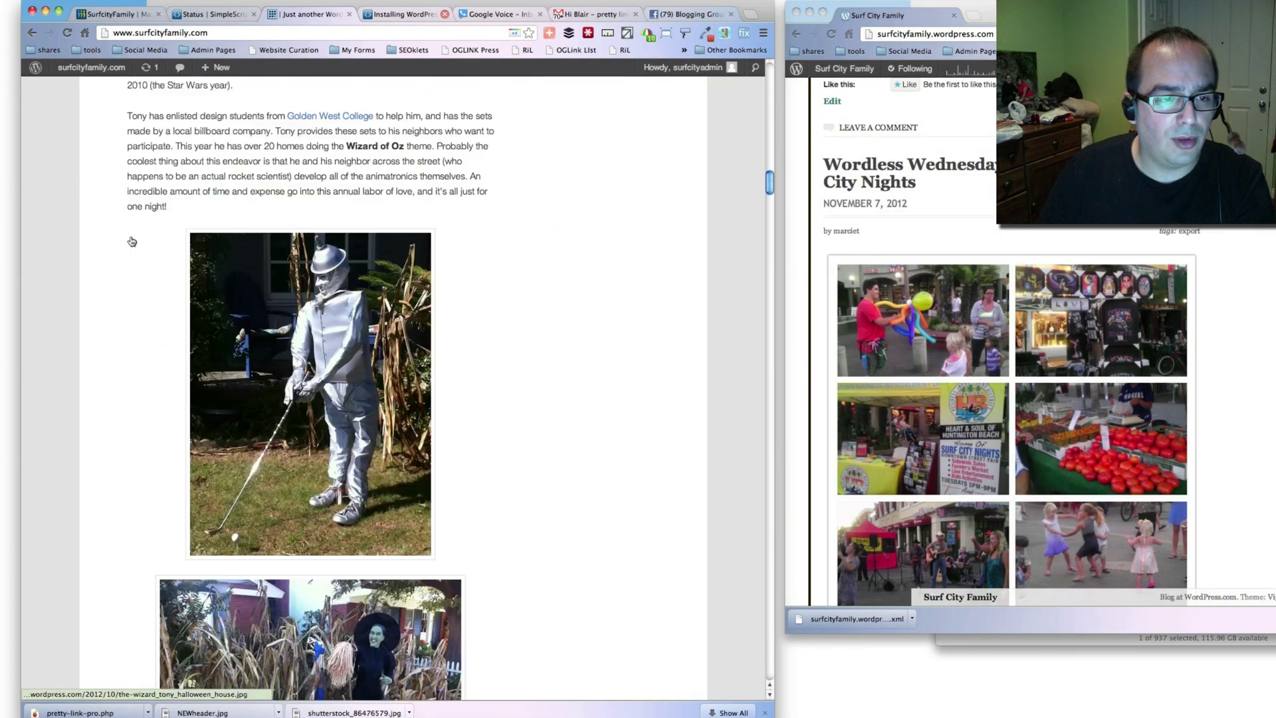
pyautogui.scroll(-15, 132, 241)
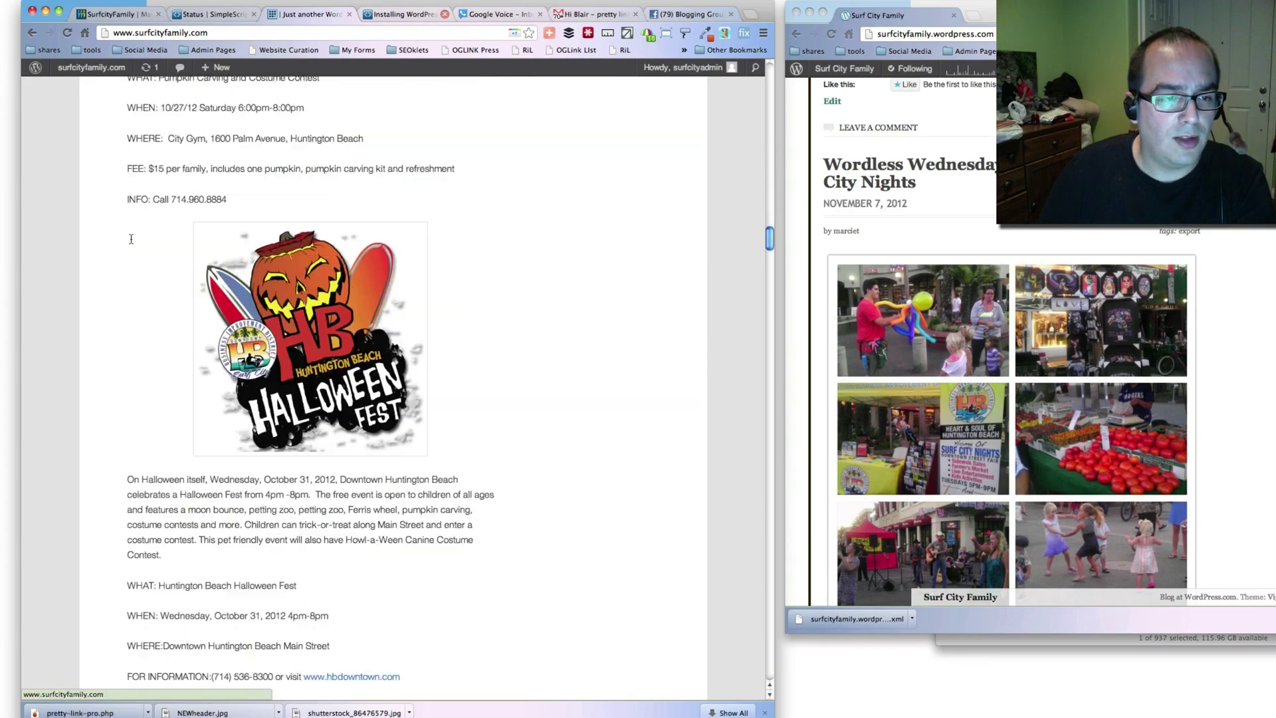
pyautogui.scroll(20, 131, 241)
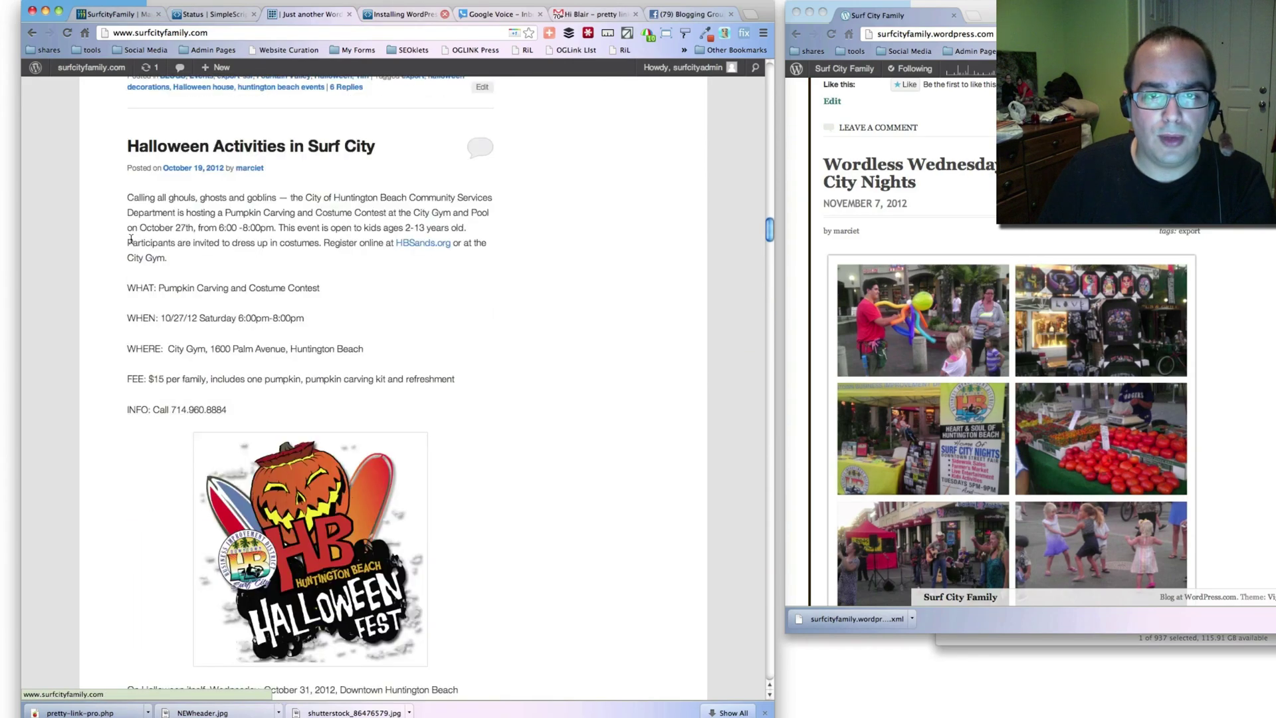
pyautogui.scroll(2, 540, 242)
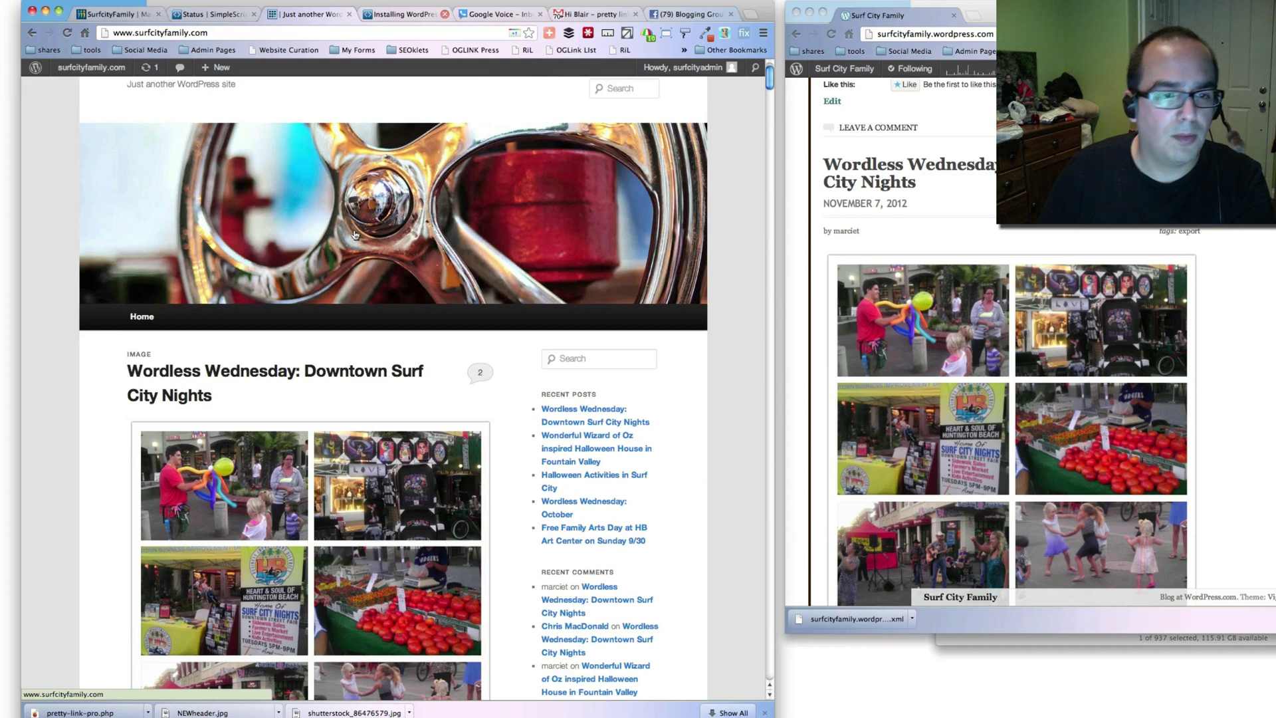